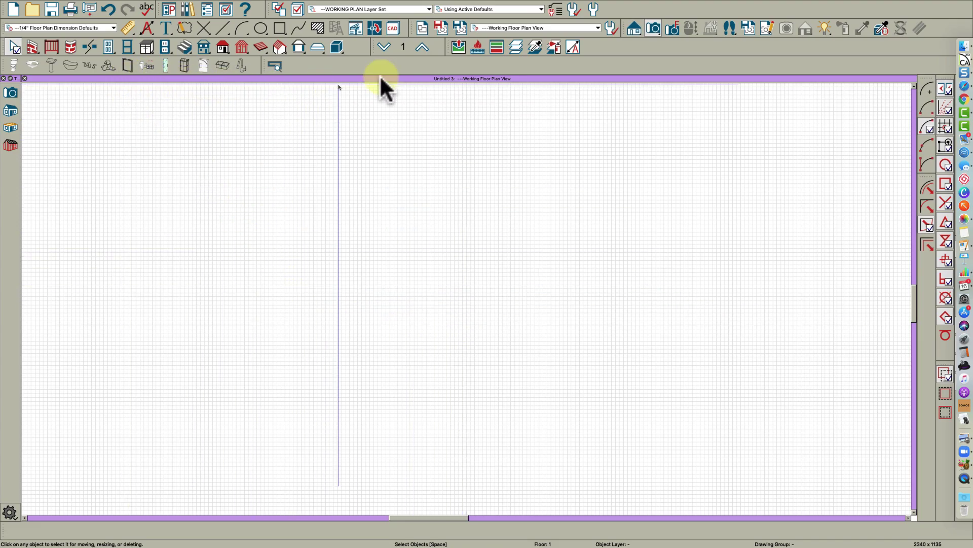
Step: Draw a rectangular molding polyline in the floor plan, with its end point 6" by 6" relative to the start
{"action": "left_click", "coordinate": [293, 49]}
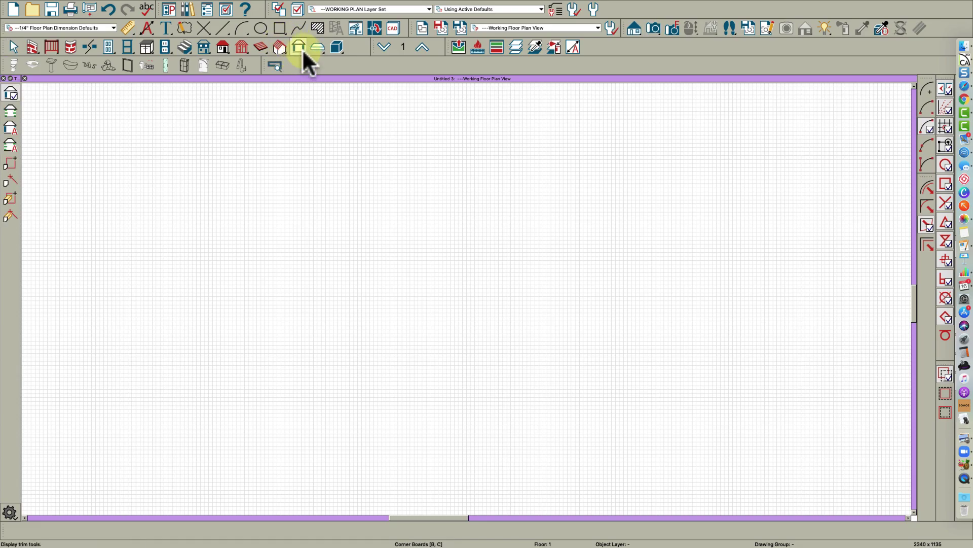
{"action": "left_click", "coordinate": [10, 163]}
{"action": "left_click_drag", "start_coordinate": [471, 295], "coordinate": [497, 265]}
{"action": "key", "text": "Tab"}
{"action": "type", "text": "6"}
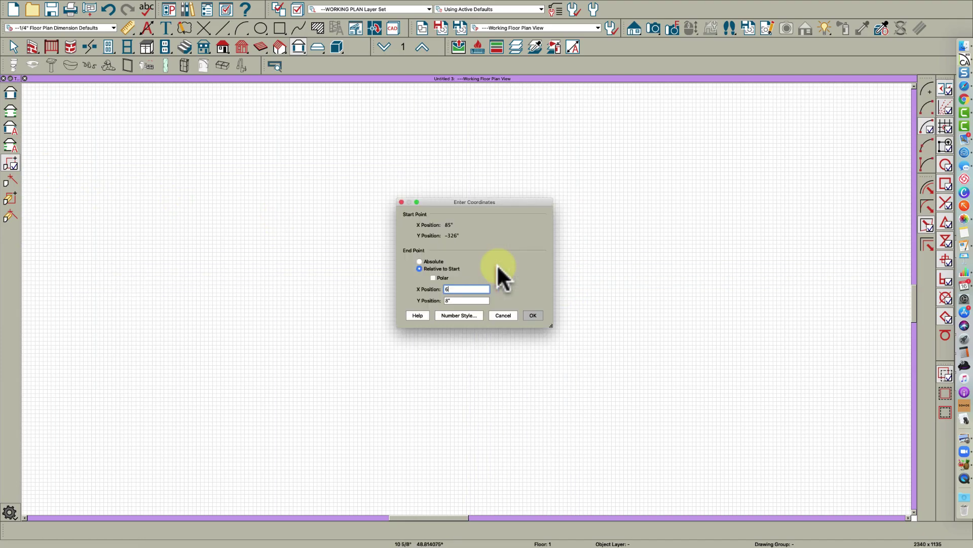
{"action": "key", "text": "Tab"}
{"action": "type", "text": "6"}
{"action": "key", "text": "Return"}
{"action": "key", "text": "space"}
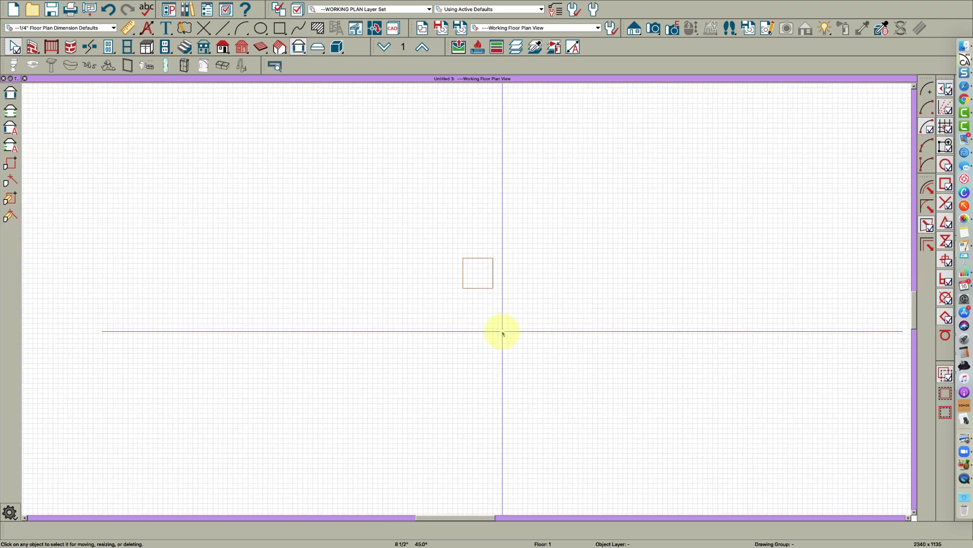
Step: Add the vertical CA-001 profile from the library to the square molding polyline
{"action": "scroll", "coordinate": [500, 304], "scroll_direction": "up", "scroll_amount": 5}
{"action": "double_click", "coordinate": [500, 264]}
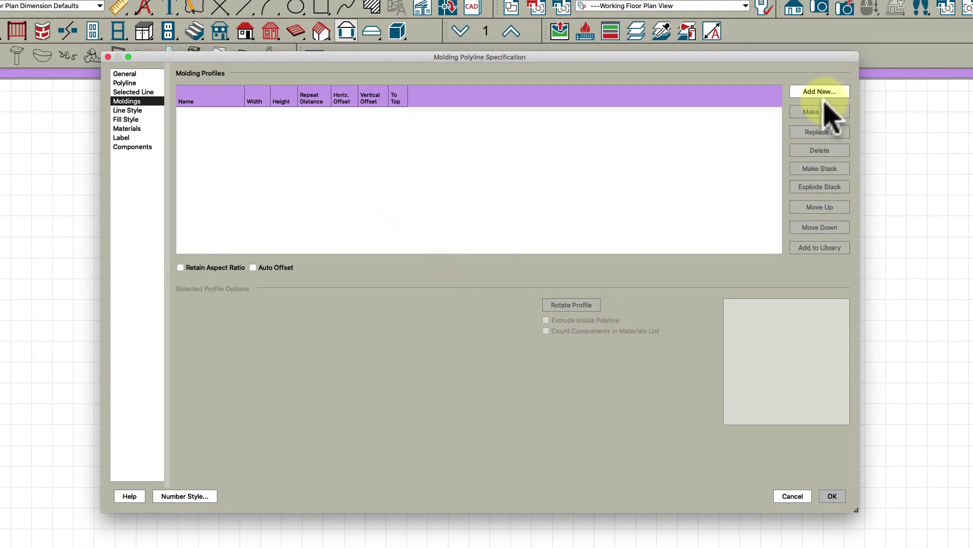
{"action": "left_click", "coordinate": [820, 92]}
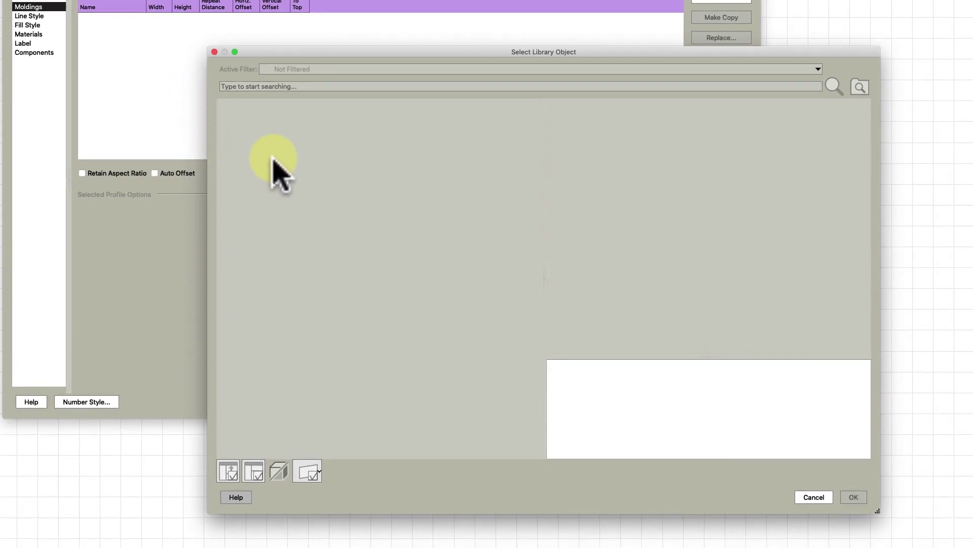
{"action": "type", "text": "-001"}
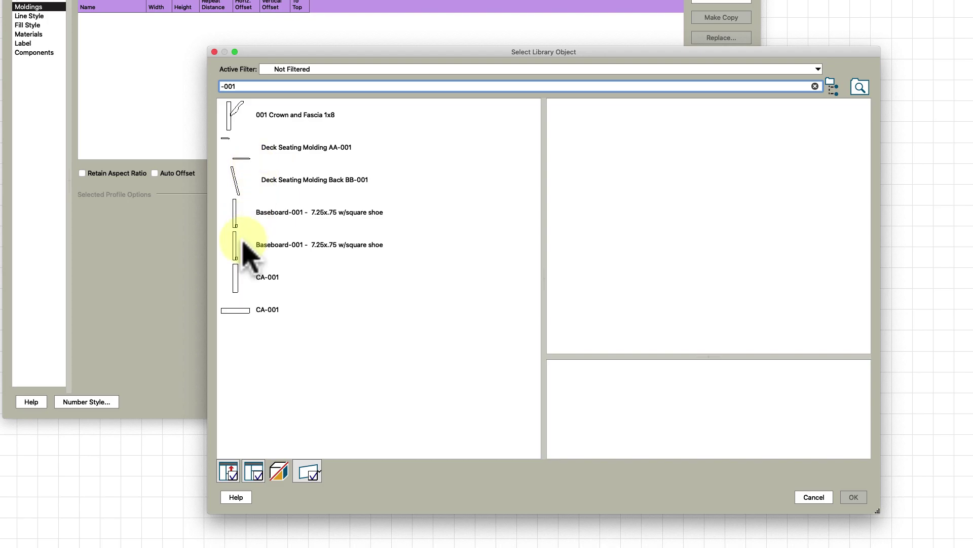
{"action": "left_click", "coordinate": [236, 281]}
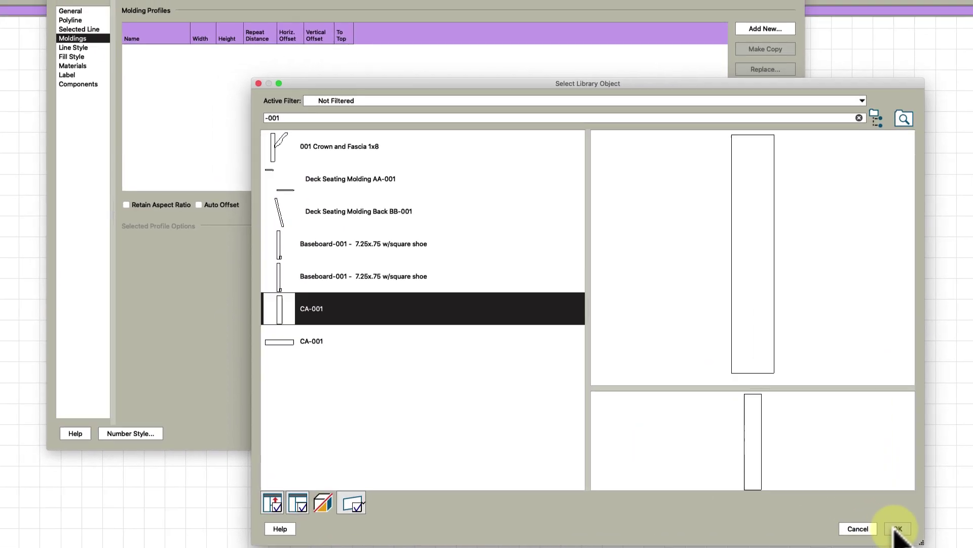
{"action": "left_click", "coordinate": [854, 497]}
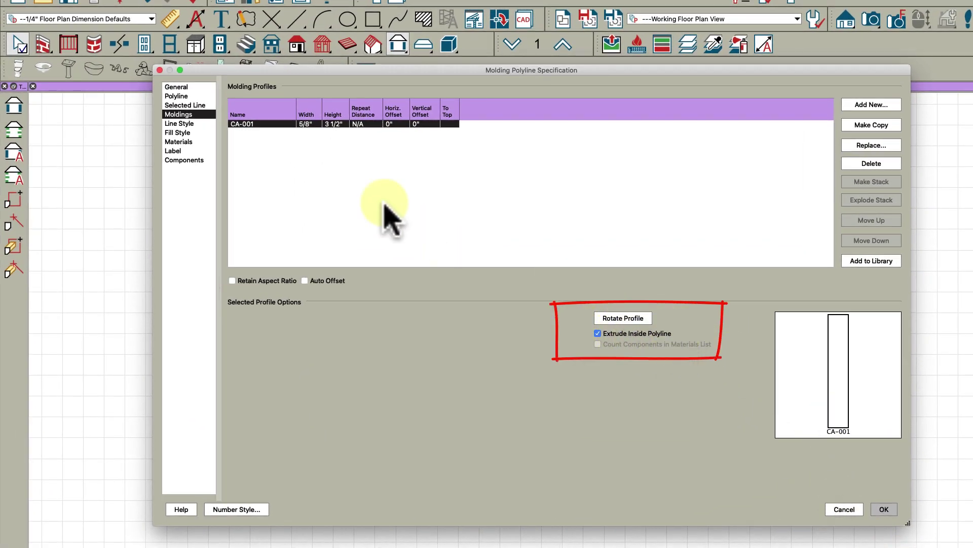
Step: Set the CA-001 molding profile's width to 1" and height to 108", and apply the specification
{"action": "left_click", "coordinate": [310, 124]}
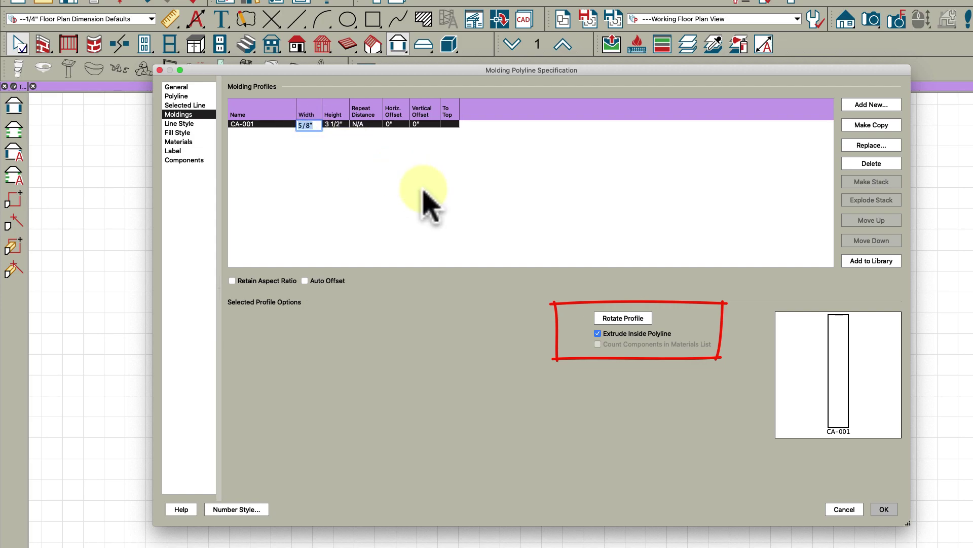
{"action": "type", "text": "1"}
{"action": "key", "text": "Tab"}
{"action": "type", "text": "1"}
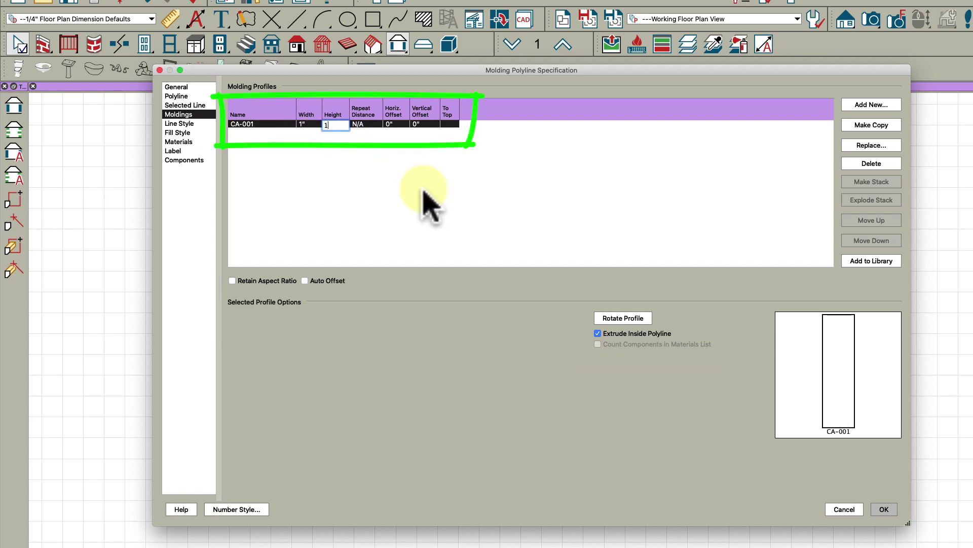
{"action": "type", "text": "08"}
{"action": "key", "text": "Return"}
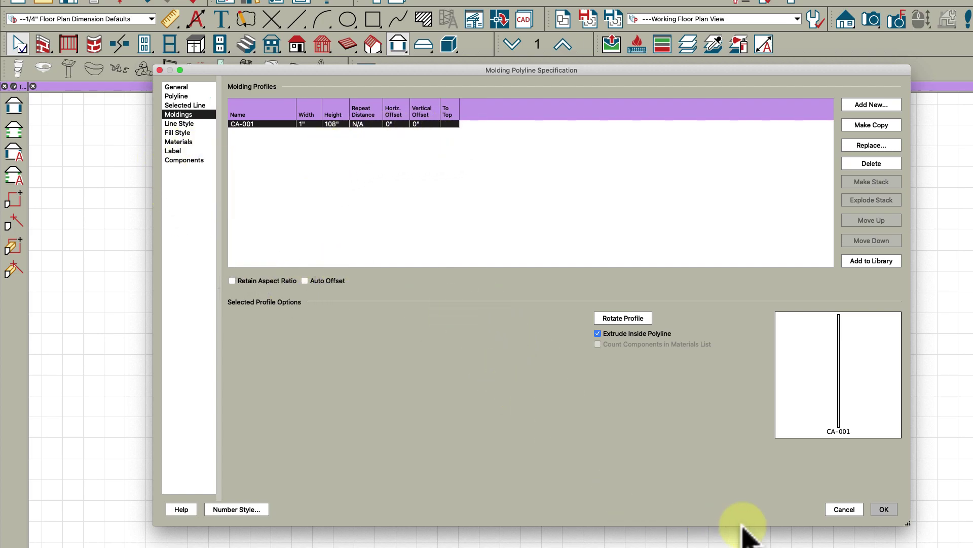
{"action": "left_click", "coordinate": [885, 510]}
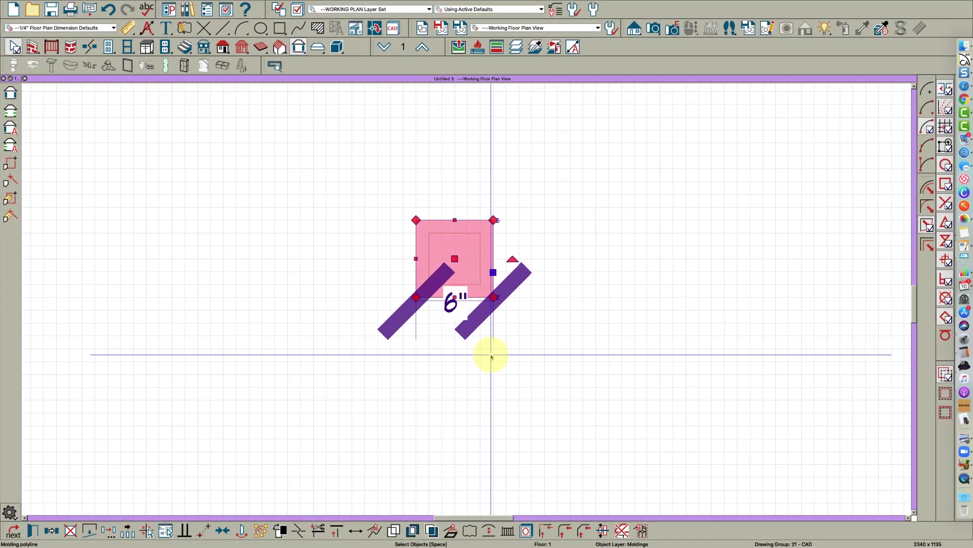
Step: Create a perspective full overview camera view of the post
{"action": "key", "text": "F9"}
{"action": "left_click_drag", "start_coordinate": [478, 300], "coordinate": [511, 365]}
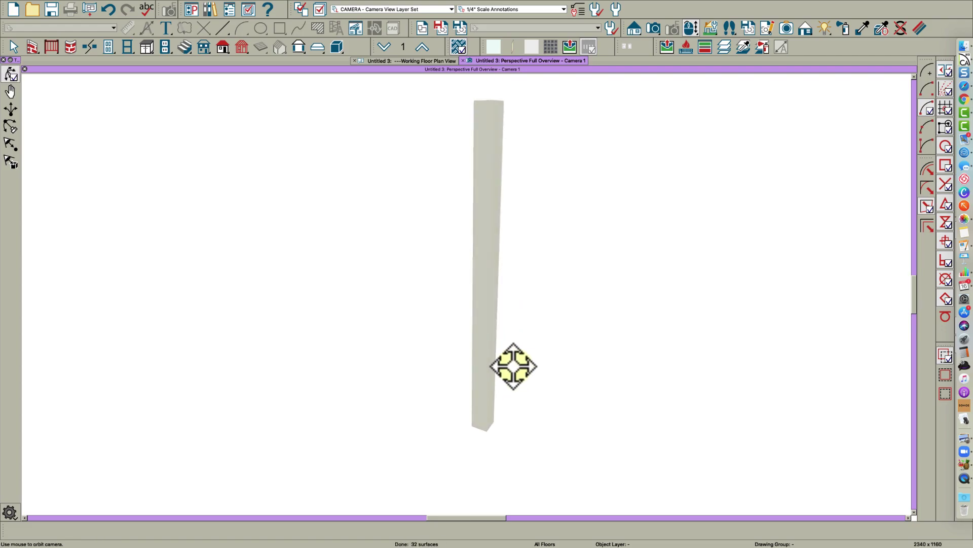
{"action": "key", "text": "space"}
Step: Rename the post's molding profile as "CA-001 - post" in its polyline specification
{"action": "double_click", "coordinate": [486, 395]}
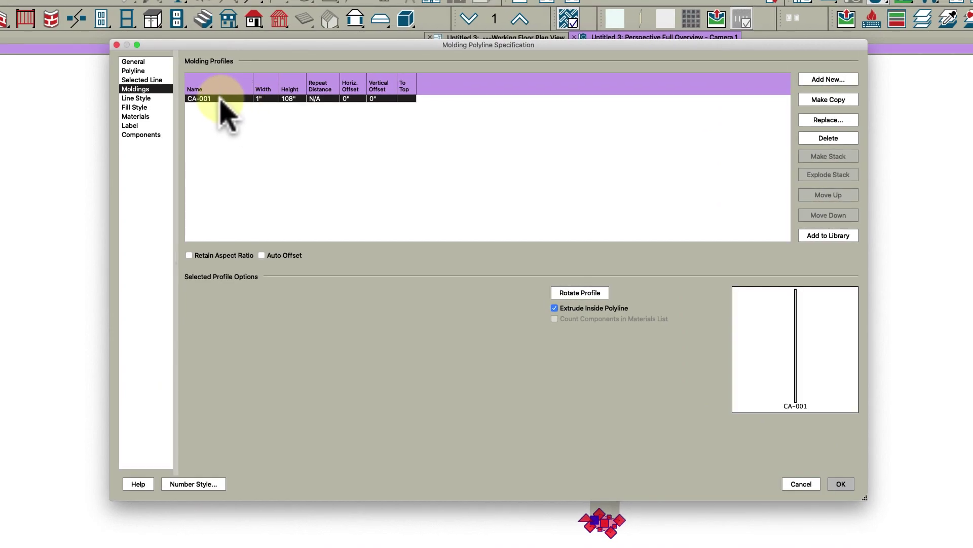
{"action": "left_click", "coordinate": [221, 99]}
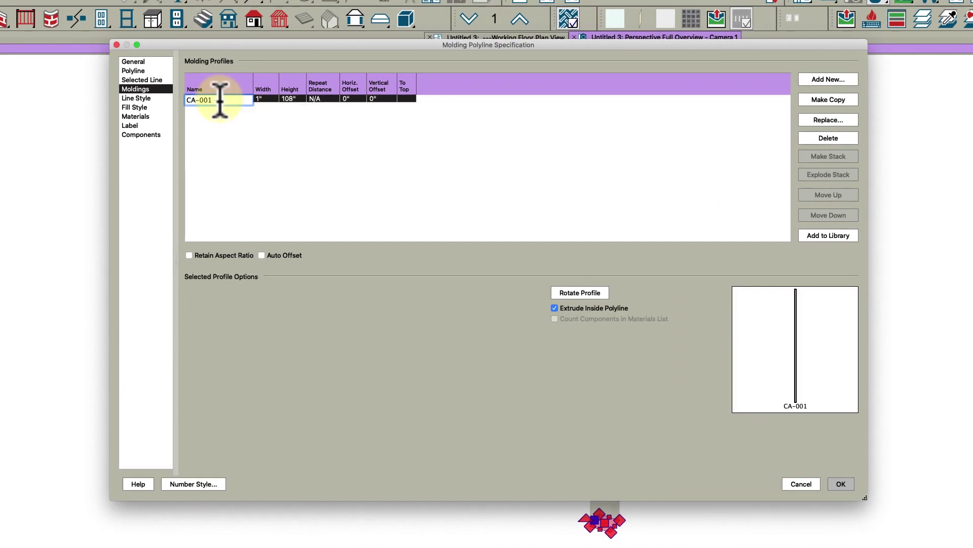
{"action": "type", "text": "- post"}
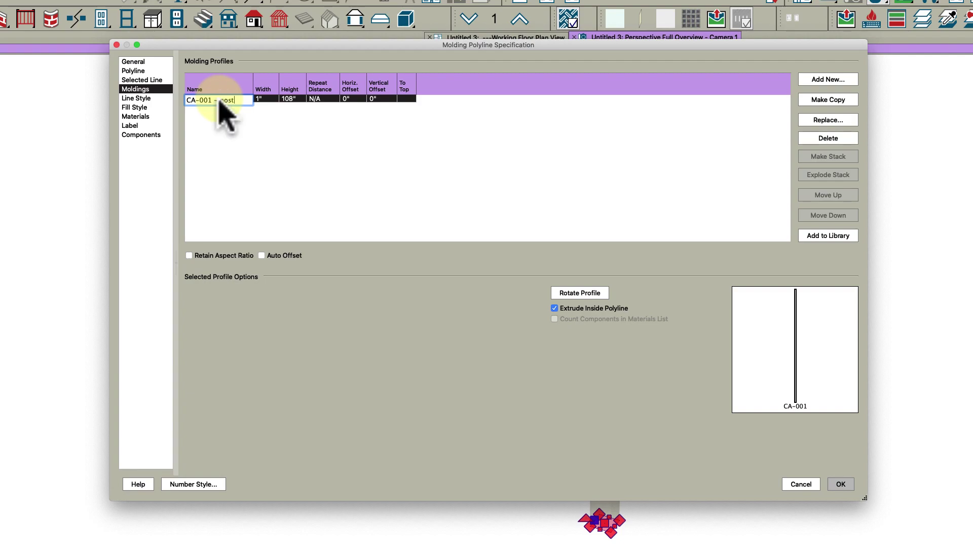
{"action": "key", "text": "Return"}
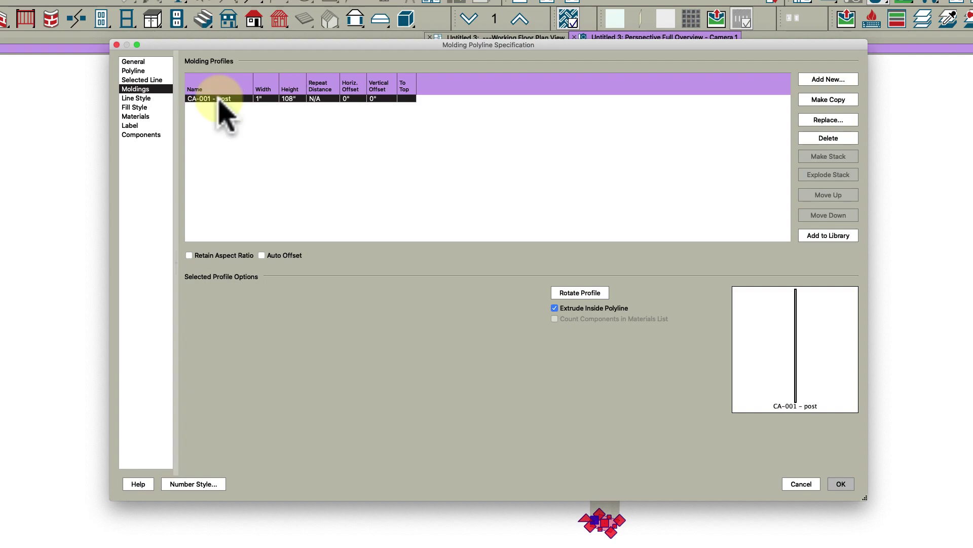
Step: Duplicate the post's molding profile and name the copy "CA-001 - stone"
{"action": "left_click", "coordinate": [823, 101]}
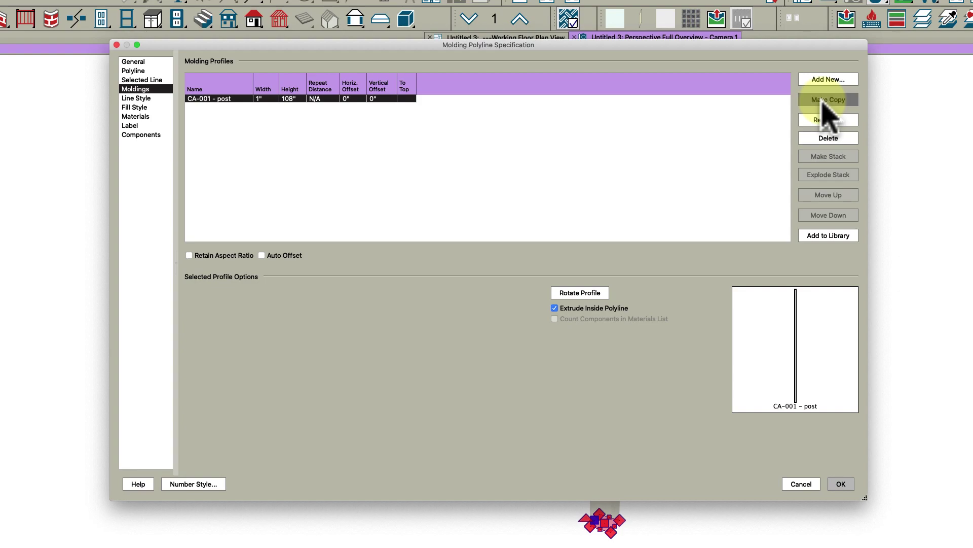
{"action": "left_click", "coordinate": [228, 107]}
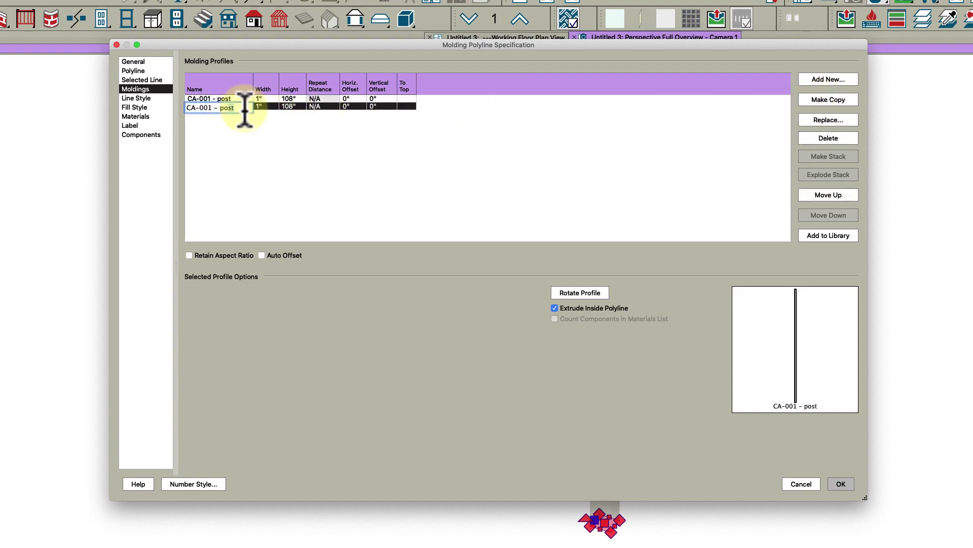
{"action": "type", "text": "stone"}
{"action": "key", "text": "Return"}
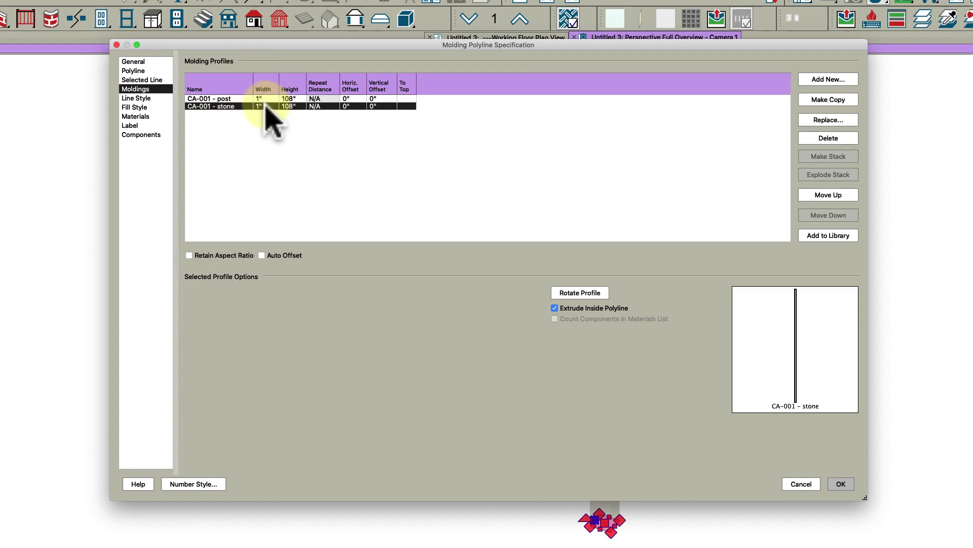
Step: Set the stone profile's width to 8" and height to 36"
{"action": "left_click", "coordinate": [269, 107]}
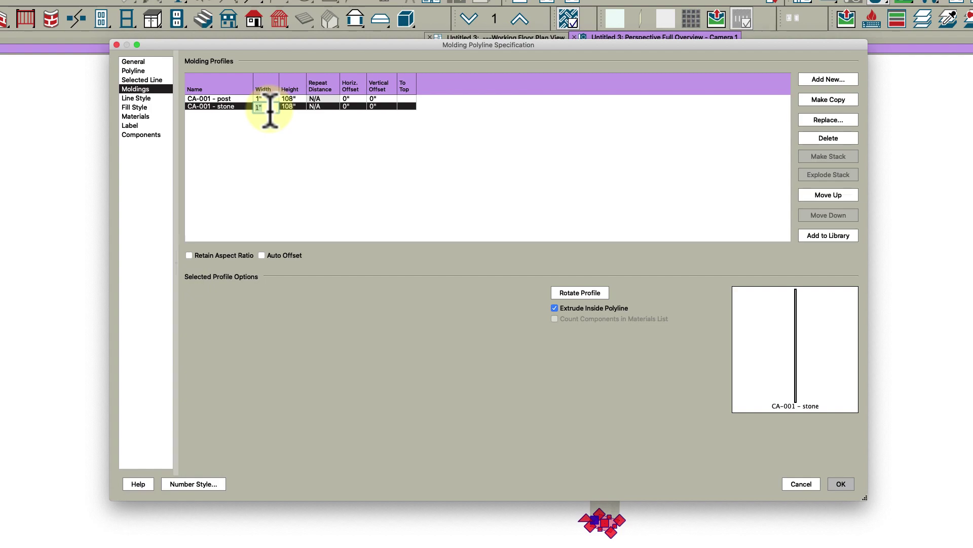
{"action": "type", "text": "8"}
{"action": "key", "text": "Tab"}
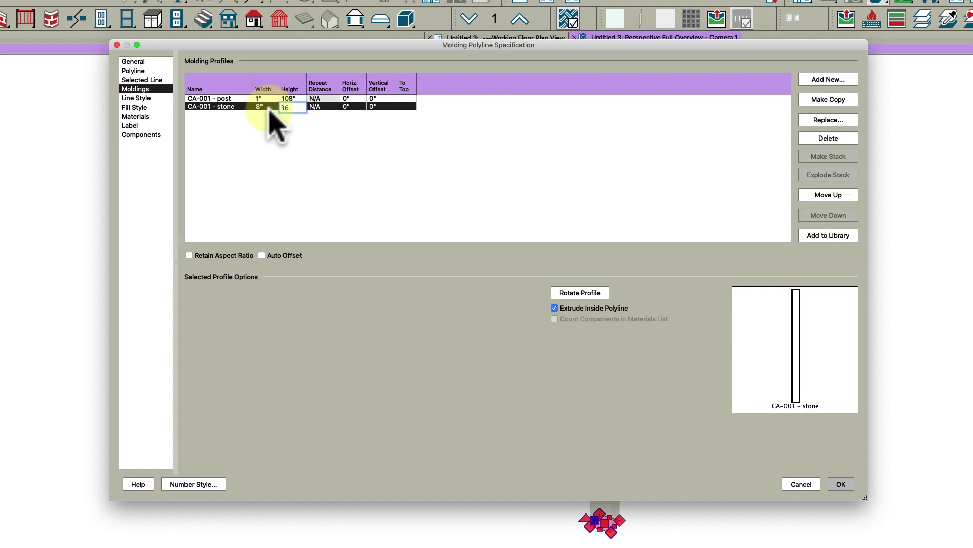
{"action": "key", "text": "Return"}
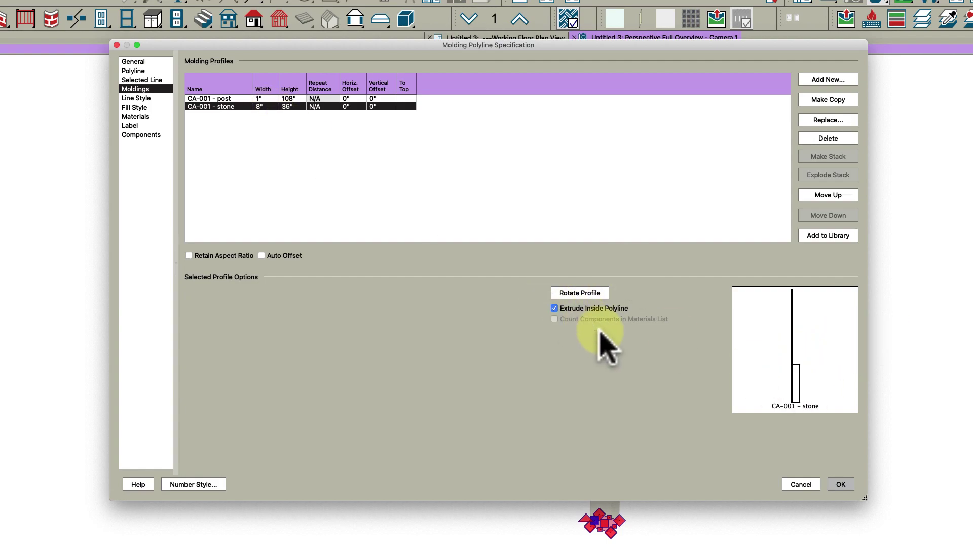
Step: Turn off Extrude Inside Polyline for the stone profile, set its width to 10", and apply the specification
{"action": "left_click", "coordinate": [594, 309]}
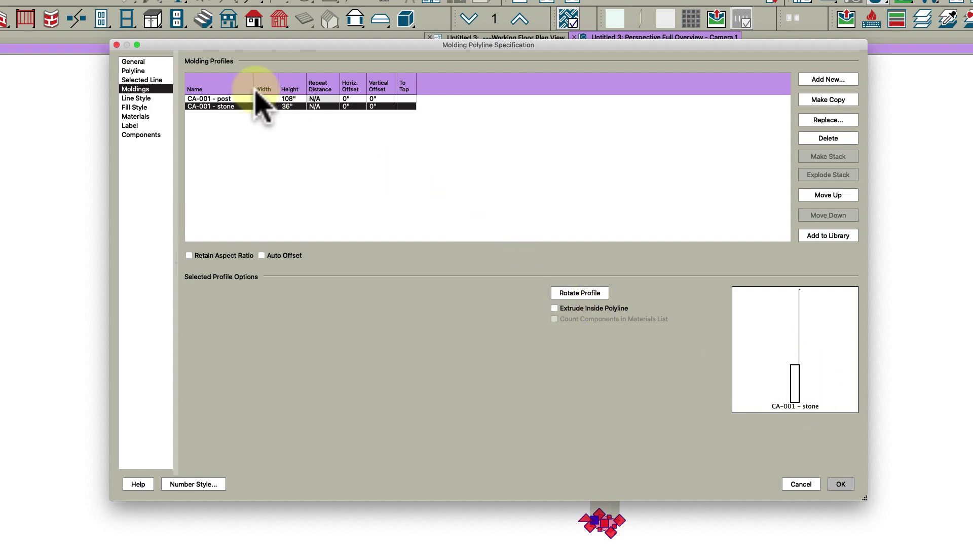
{"action": "left_click", "coordinate": [266, 107]}
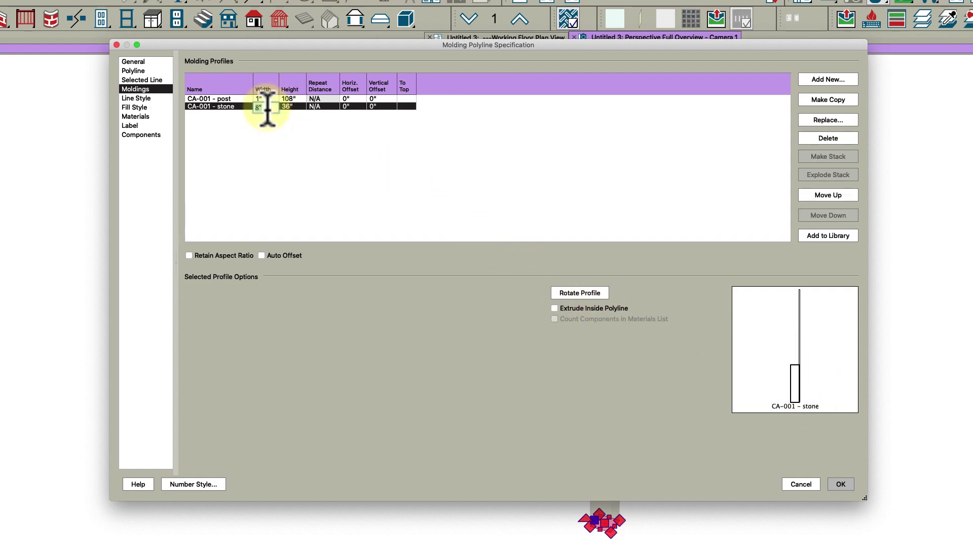
{"action": "type", "text": "10"}
{"action": "key", "text": "Tab"}
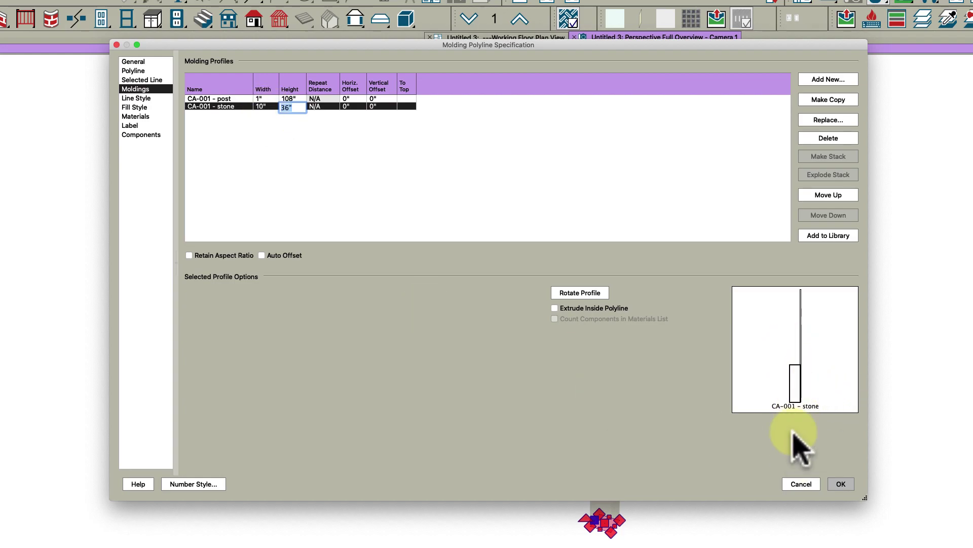
{"action": "left_click", "coordinate": [841, 483]}
{"action": "left_click_drag", "start_coordinate": [495, 388], "coordinate": [479, 305]}
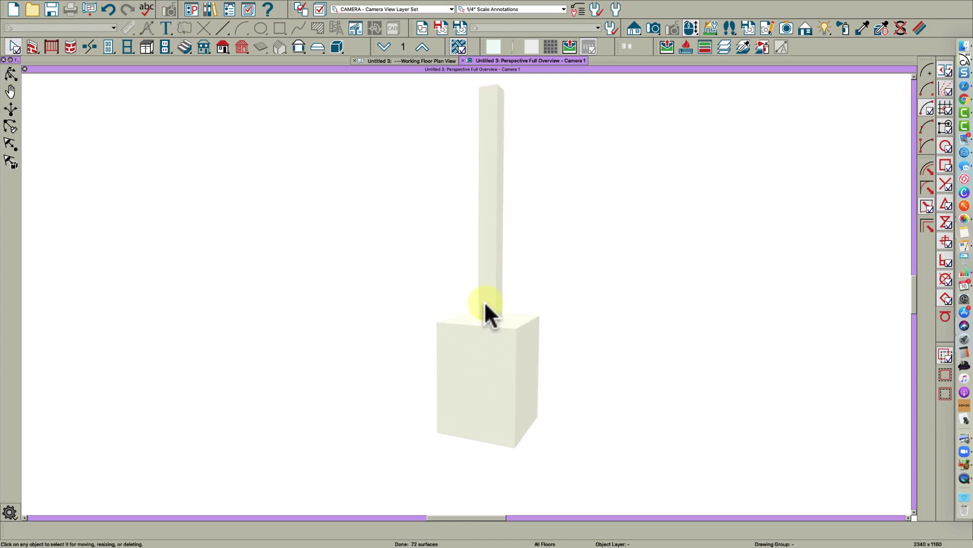
Step: Start choosing a material to paint the column and expand the Manufacturer Catalogs in the library materials
{"action": "left_click", "coordinate": [846, 30]}
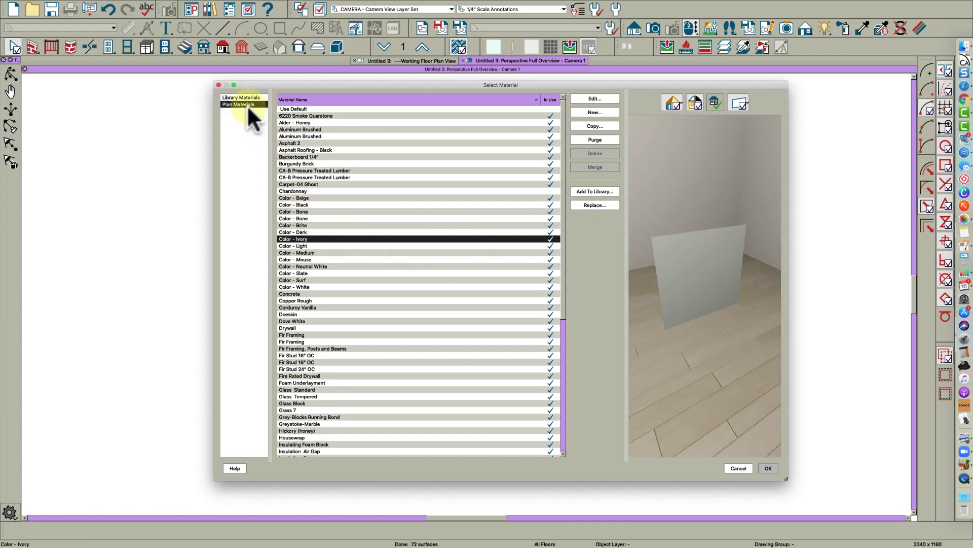
{"action": "left_click", "coordinate": [245, 98]}
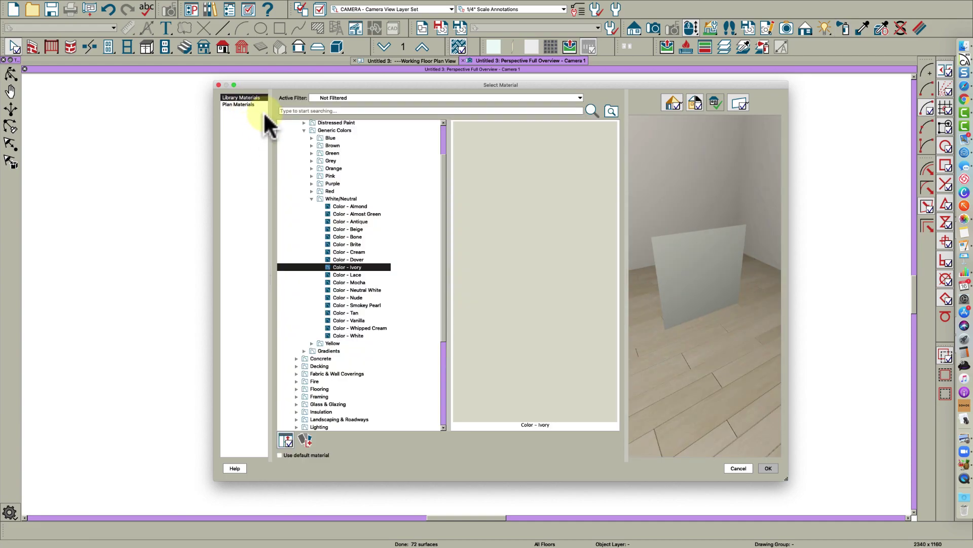
{"action": "left_click", "coordinate": [314, 199]}
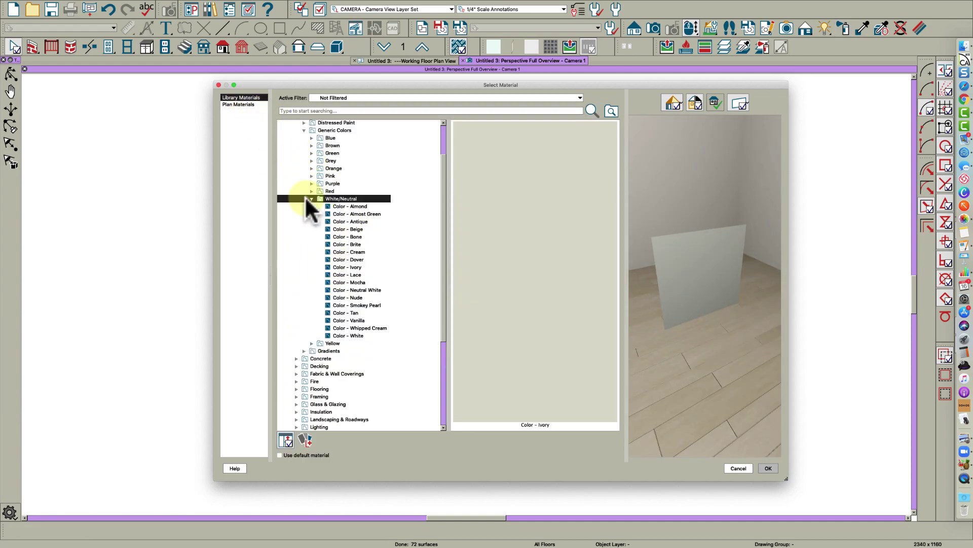
{"action": "left_click", "coordinate": [304, 130]}
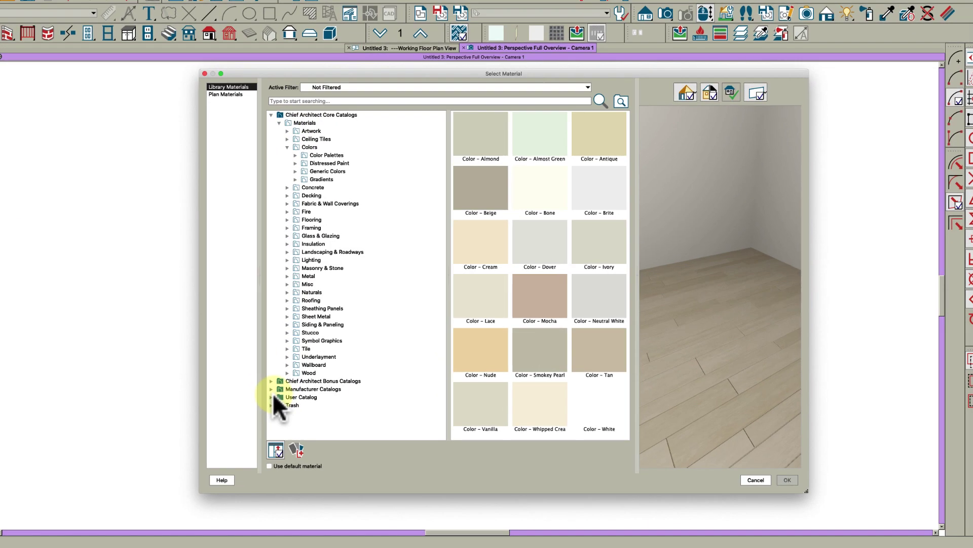
{"action": "left_click", "coordinate": [271, 389]}
{"action": "scroll", "coordinate": [283, 402], "scroll_direction": "down", "scroll_amount": 5}
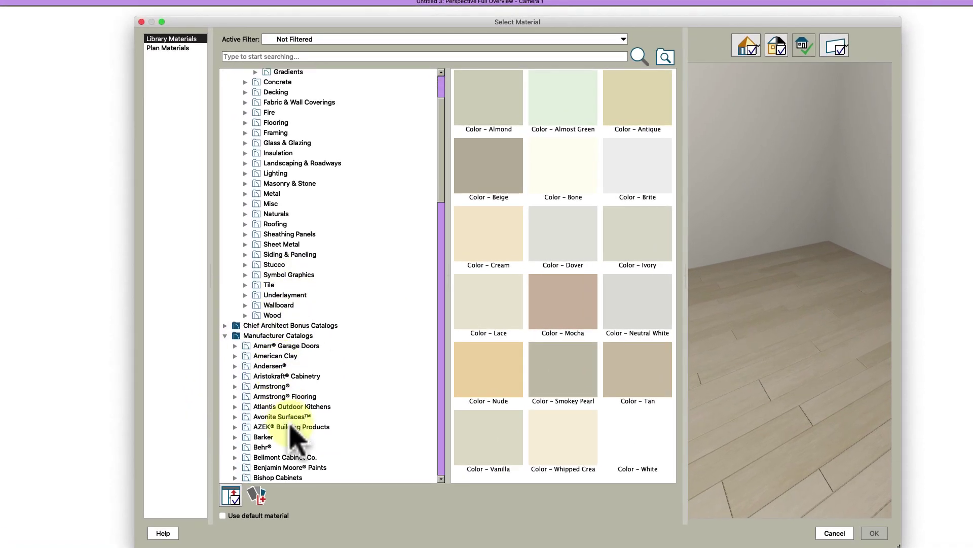
{"action": "scroll", "coordinate": [297, 437], "scroll_direction": "down", "scroll_amount": 3}
Step: Filter the library materials to BRICK & STONE and choose Carolina Rubble Aspen from the Coronado Stone Ashlar and Rubble catalog
{"action": "left_click", "coordinate": [298, 40]}
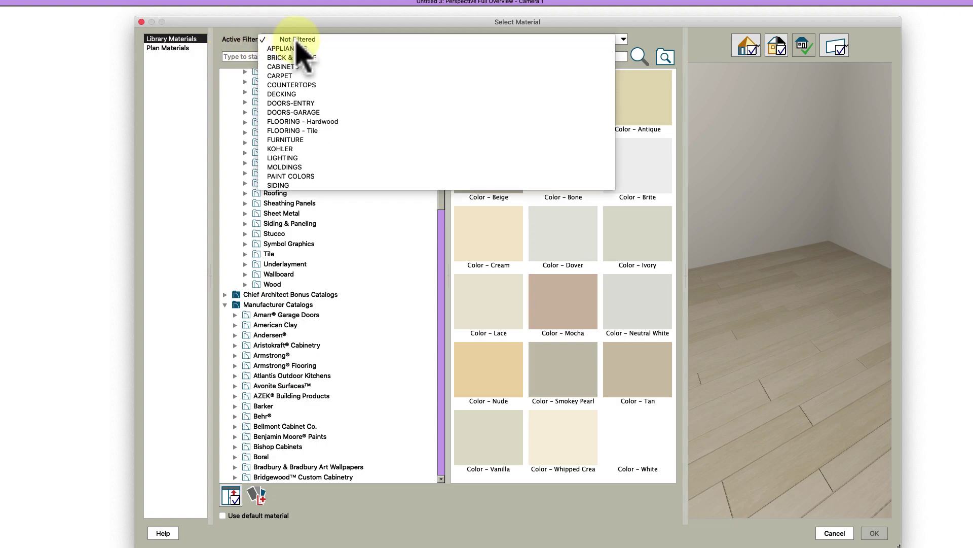
{"action": "left_click", "coordinate": [301, 58]}
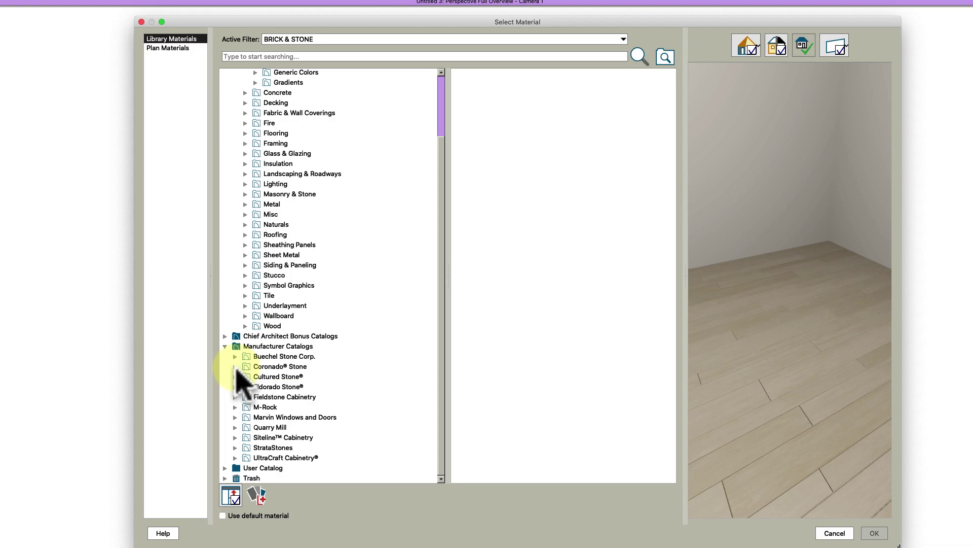
{"action": "left_click", "coordinate": [235, 367]}
{"action": "left_click", "coordinate": [259, 376]}
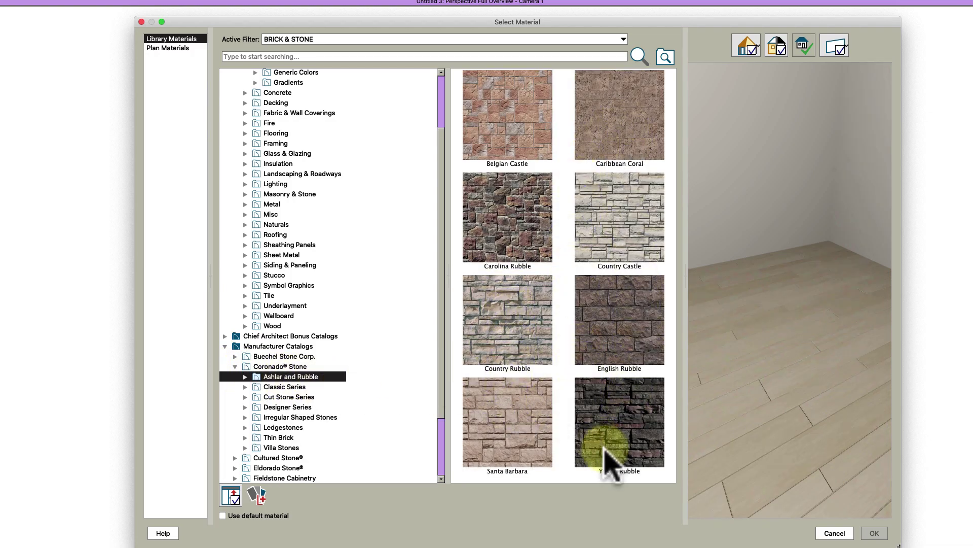
{"action": "double_click", "coordinate": [501, 246]}
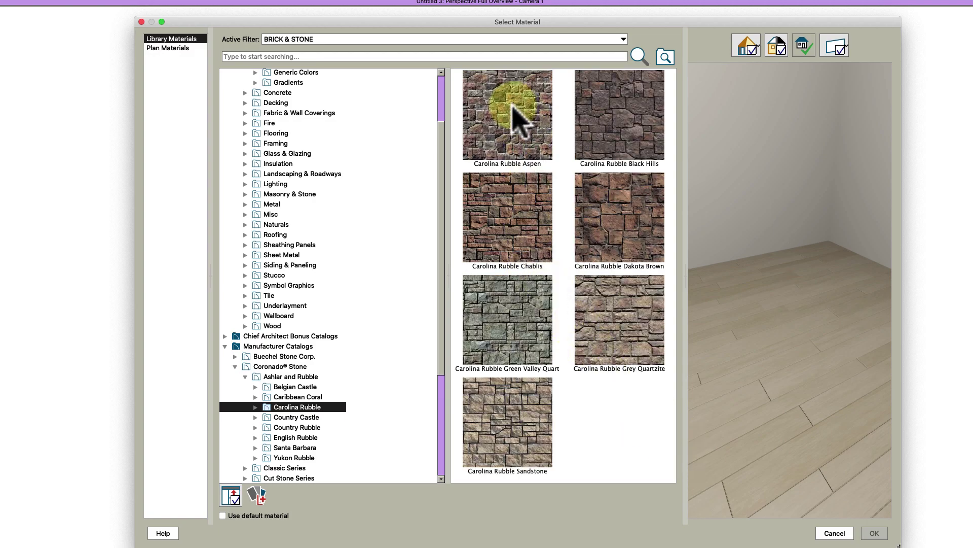
{"action": "left_click", "coordinate": [512, 115]}
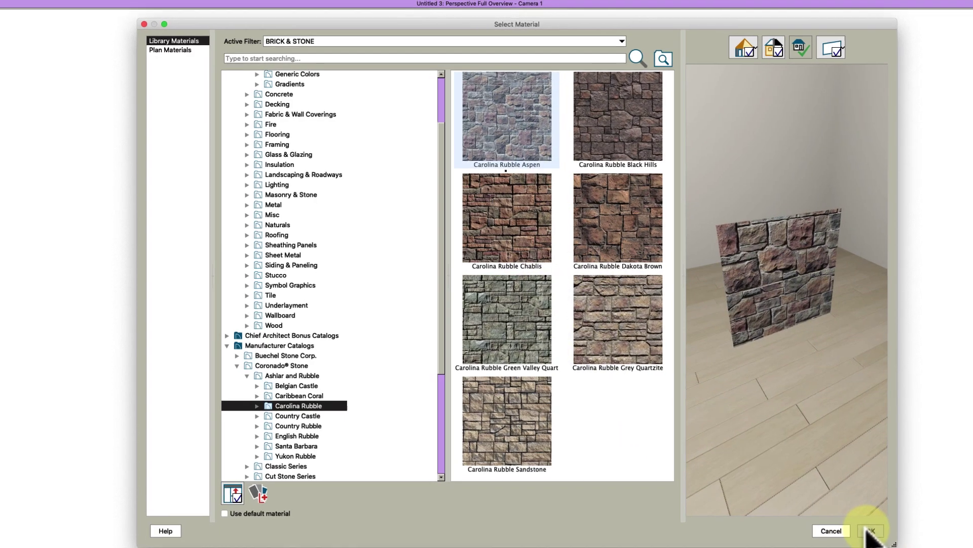
Step: Accept the chosen stone material and paint it onto the base of the column
{"action": "left_click", "coordinate": [870, 531]}
{"action": "left_click", "coordinate": [502, 416]}
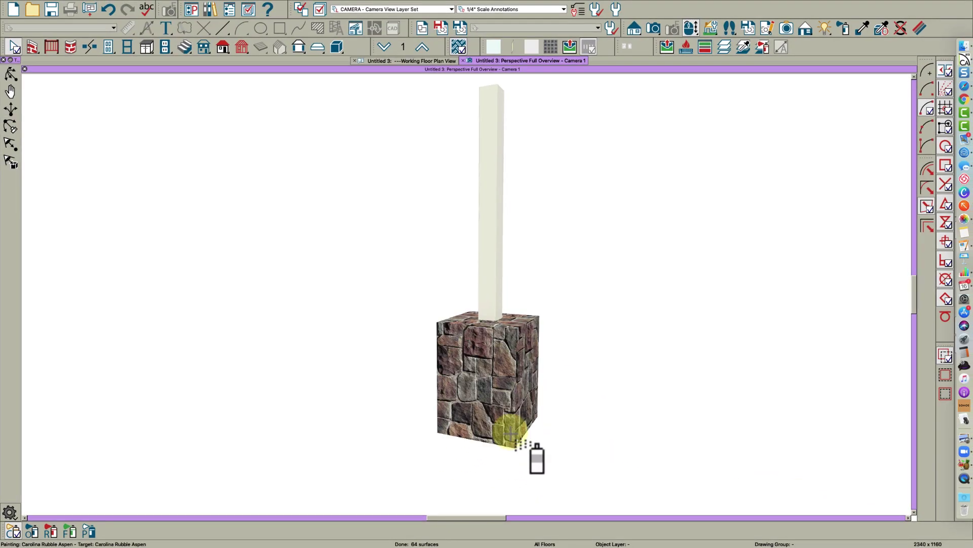
{"action": "key", "text": "Escape"}
Step: Duplicate the column's stone molding profile and name the copy "CA-001 - base cap"
{"action": "left_click", "coordinate": [497, 400]}
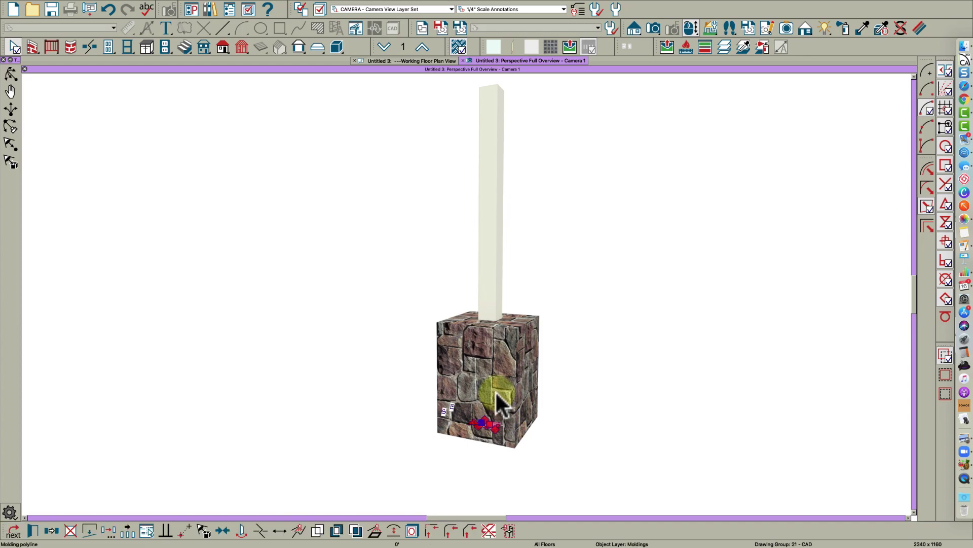
{"action": "double_click", "coordinate": [496, 396]}
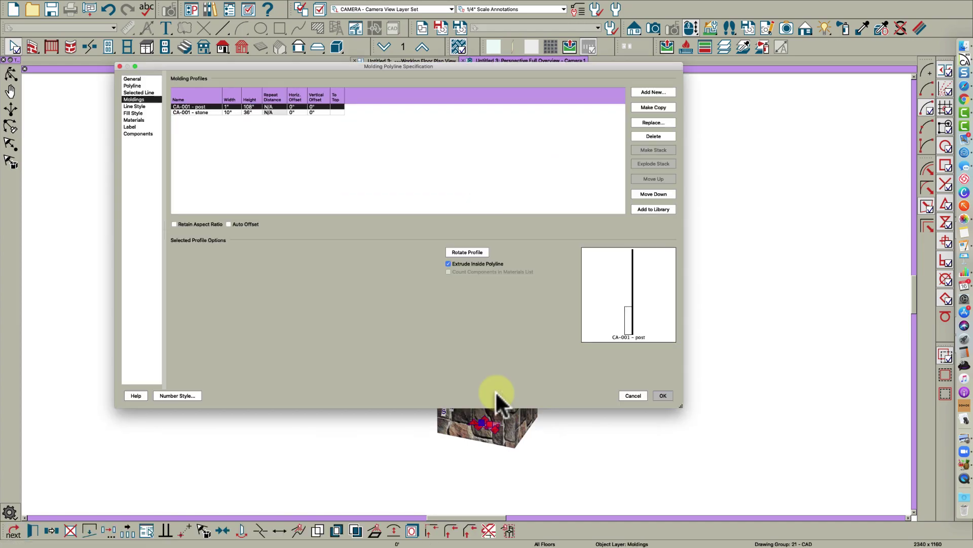
{"action": "left_click", "coordinate": [200, 112]}
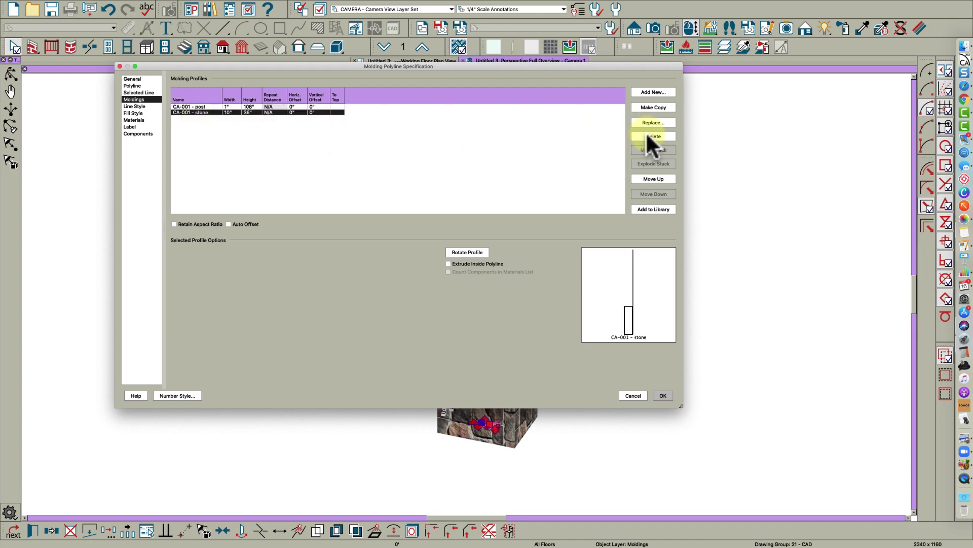
{"action": "left_click", "coordinate": [652, 107]}
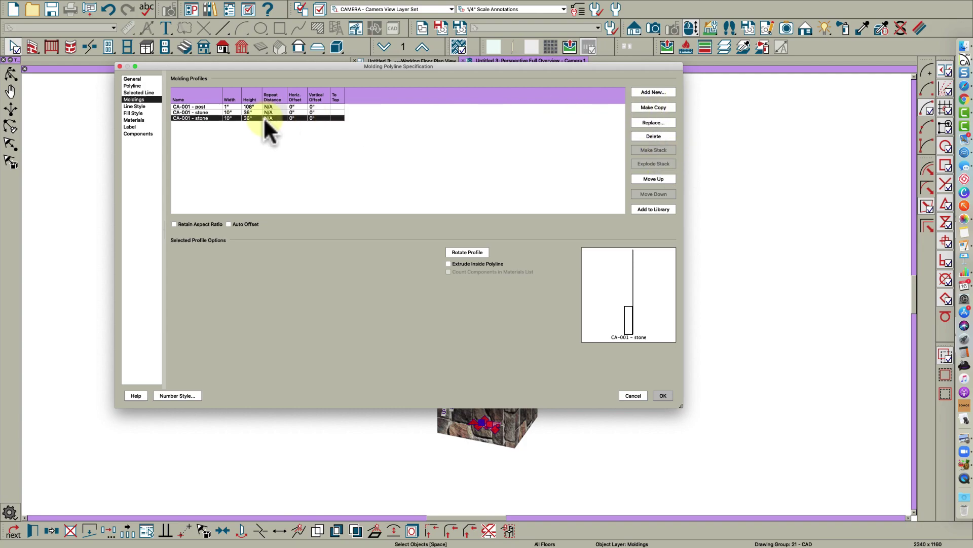
{"action": "left_click", "coordinate": [216, 120]}
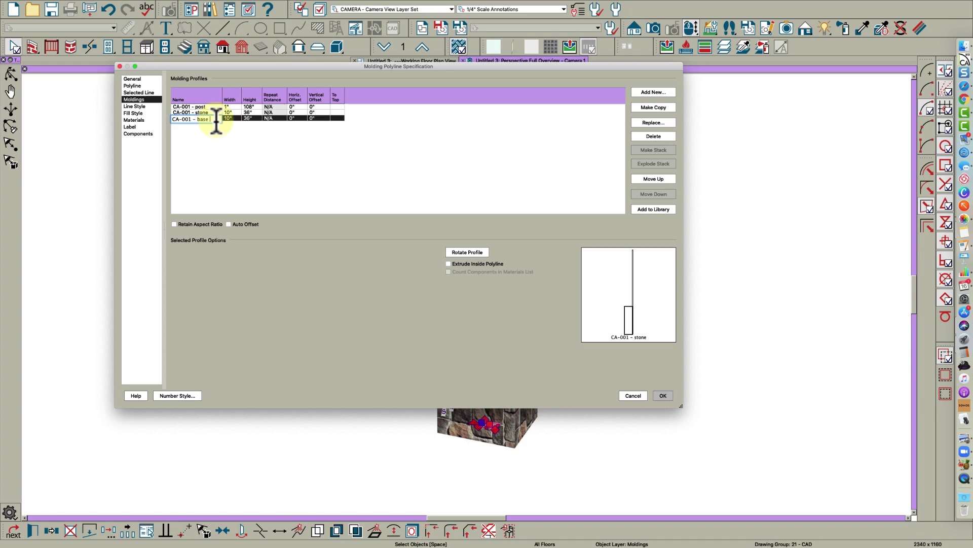
{"action": "type", "text": "base cap"}
Step: Set the base cap profile's width to 12" and height to 3"
{"action": "left_click", "coordinate": [229, 117]}
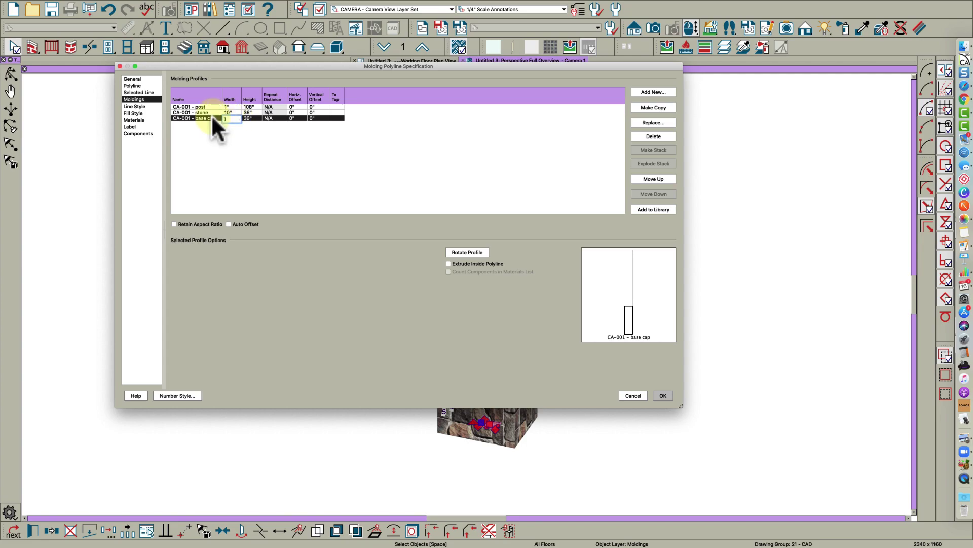
{"action": "type", "text": "12"}
{"action": "left_click", "coordinate": [248, 118]}
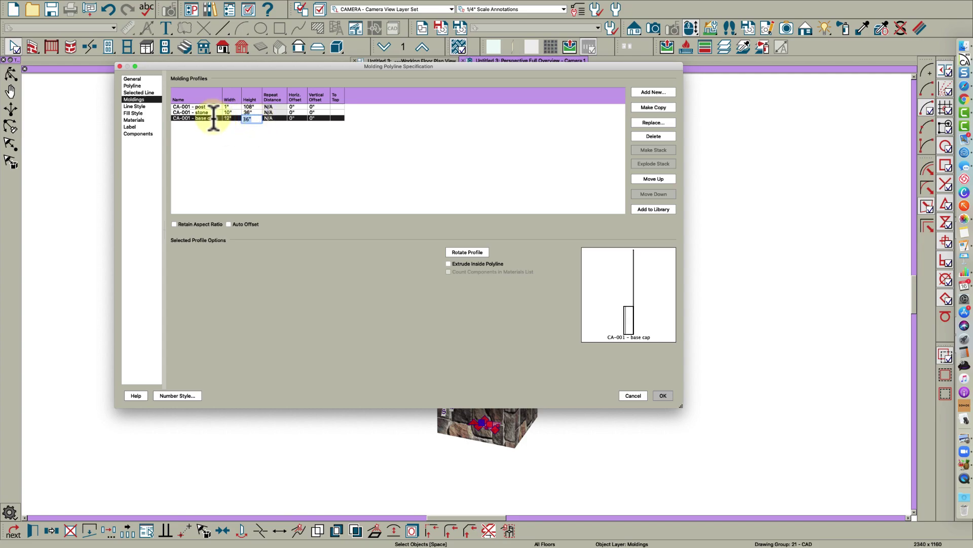
{"action": "type", "text": "3"}
{"action": "key", "text": "Return"}
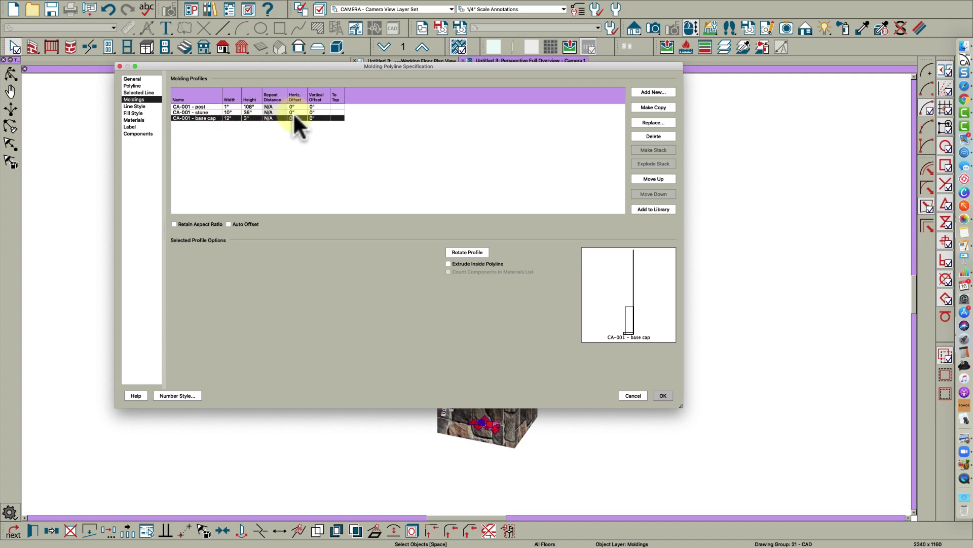
Step: Give the base cap profile a vertical offset of 36" and apply the molding polyline specification
{"action": "left_click", "coordinate": [311, 118]}
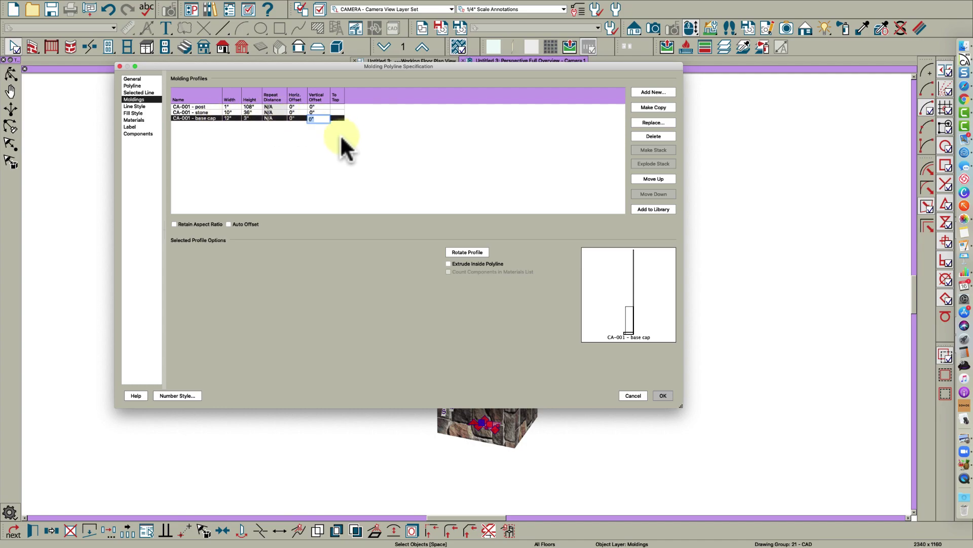
{"action": "type", "text": "36"}
{"action": "key", "text": "Return"}
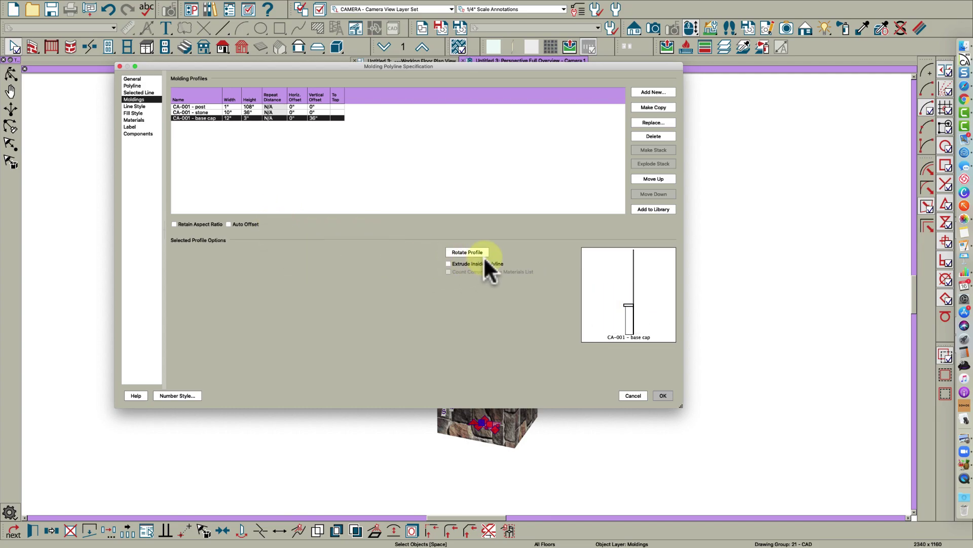
{"action": "left_click", "coordinate": [663, 395]}
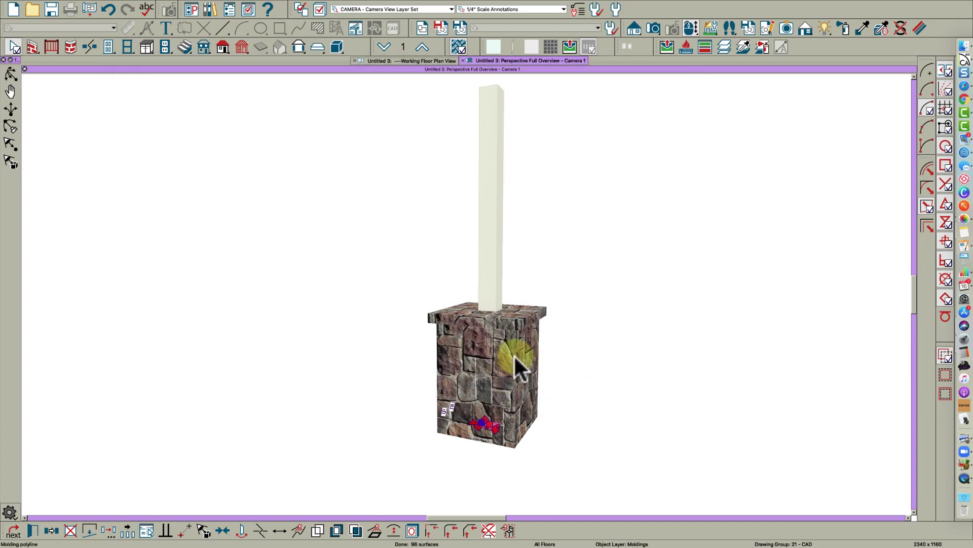
Step: Add another CA-001 profile named "CA-001-wrap 1", 1" wide, 7 1/4" high, offset 39" vertically, with Extrude Inside Polyline off
{"action": "key", "text": "Escape"}
{"action": "key", "text": "o"}
{"action": "mouse_move", "coordinate": [495, 326]}
{"action": "left_mouse_down"}
{"action": "mouse_move", "coordinate": [510, 313]}
{"action": "mouse_move", "coordinate": [498, 336]}
{"action": "left_mouse_up"}
{"action": "key", "text": "space"}
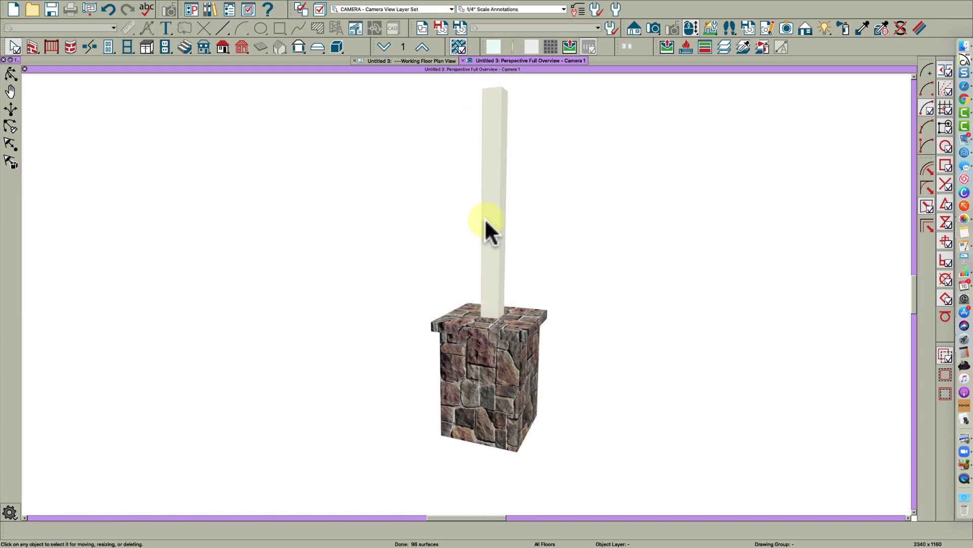
{"action": "double_click", "coordinate": [489, 224]}
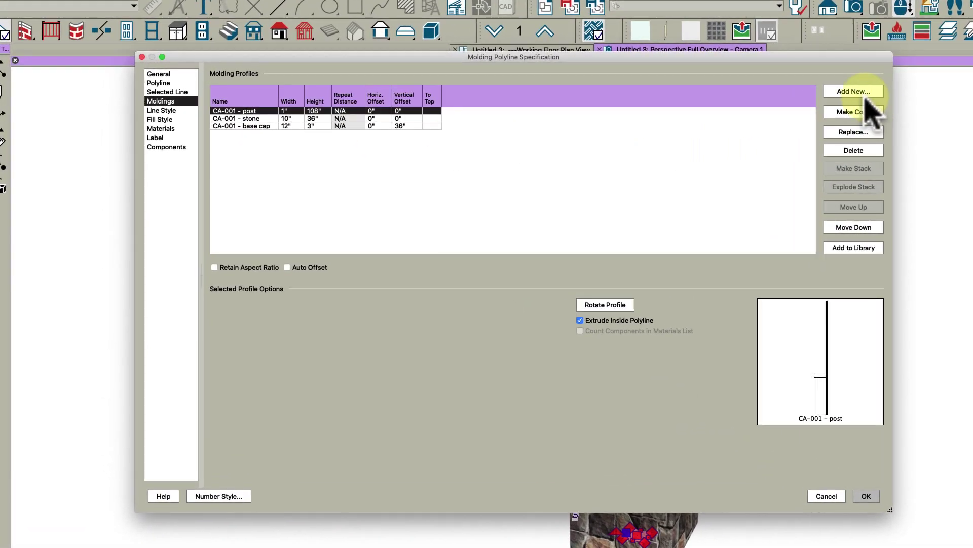
{"action": "left_click", "coordinate": [655, 92]}
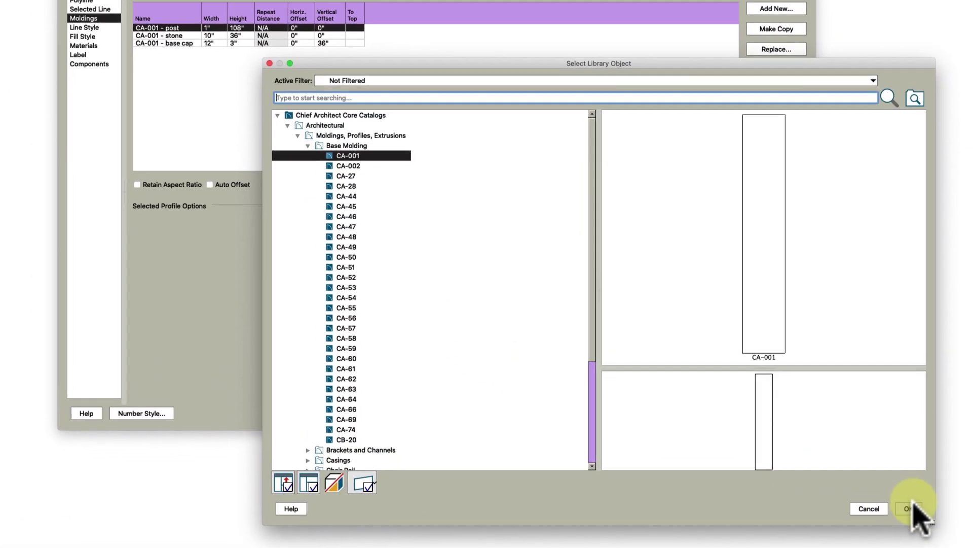
{"action": "left_click", "coordinate": [891, 487]}
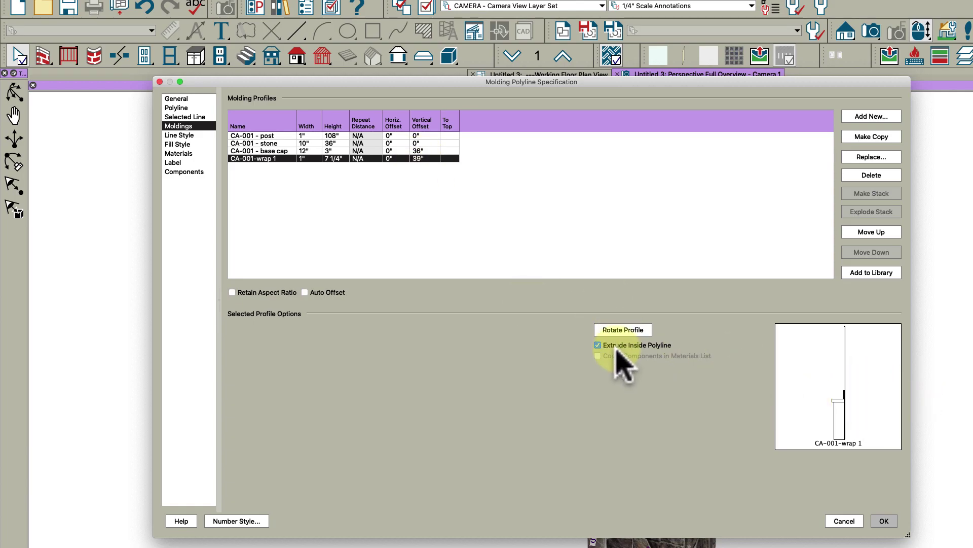
{"action": "left_click", "coordinate": [884, 521]}
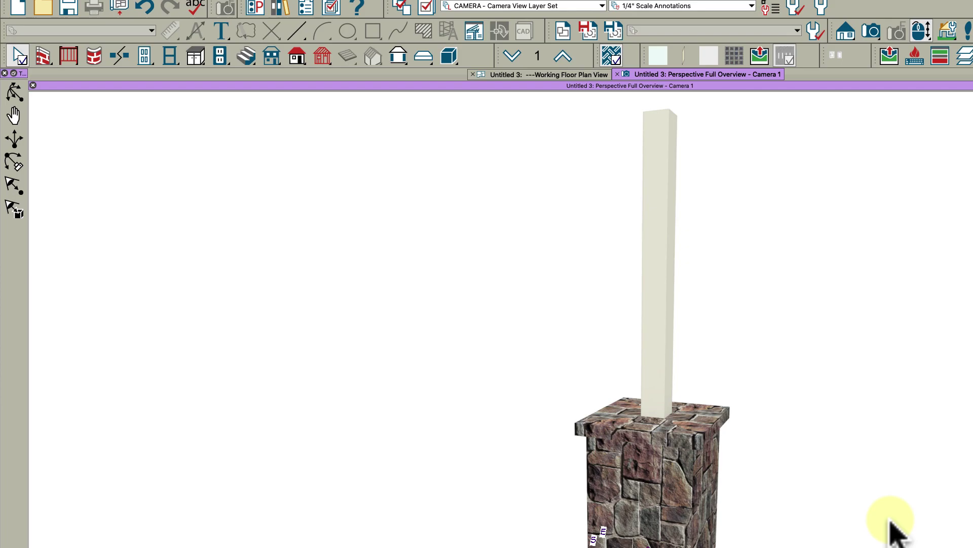
Step: Copy the wrap profile as "CA-001-wrap 2", set its vertical offset to 108" measured To Top, and apply the specification
{"action": "double_click", "coordinate": [661, 350]}
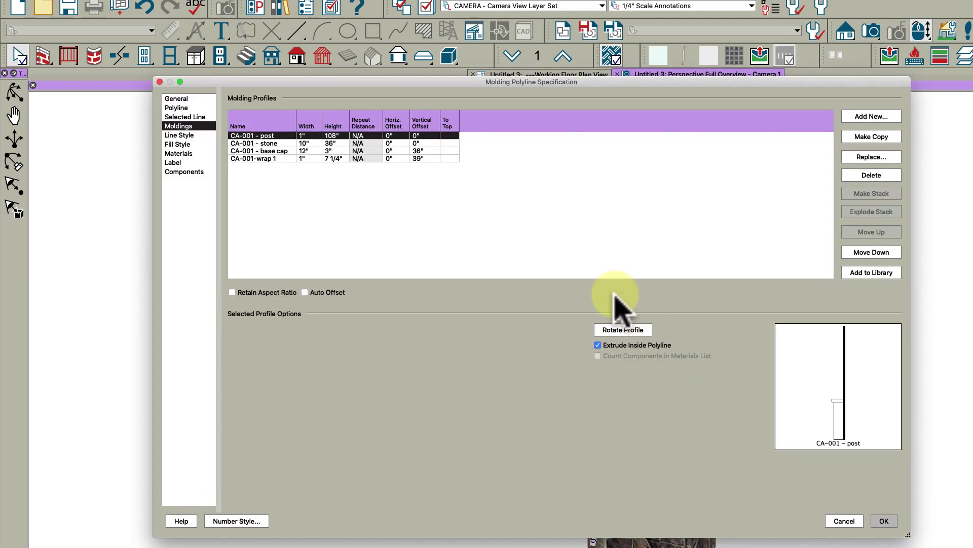
{"action": "left_click", "coordinate": [284, 158]}
{"action": "left_click", "coordinate": [868, 136]}
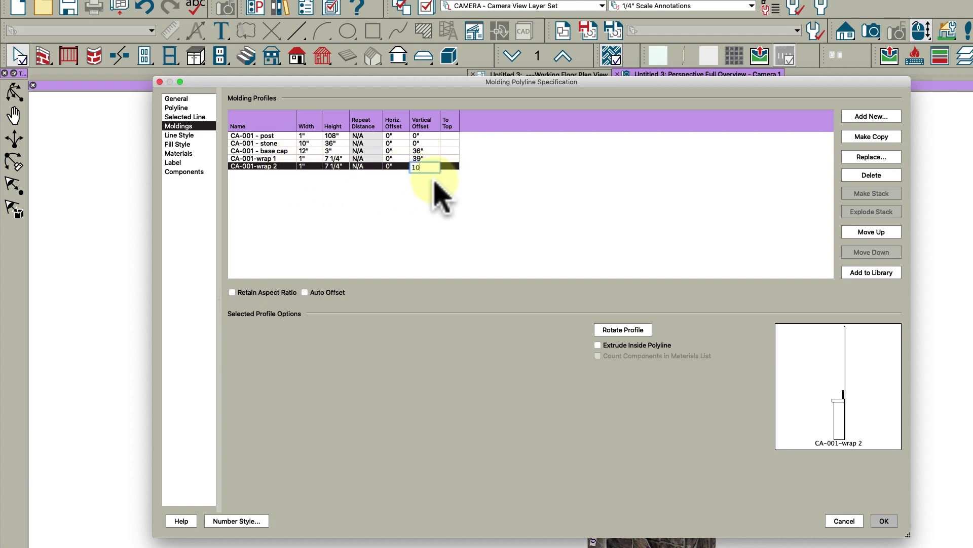
{"action": "key", "text": "Return"}
{"action": "left_click", "coordinate": [449, 167]}
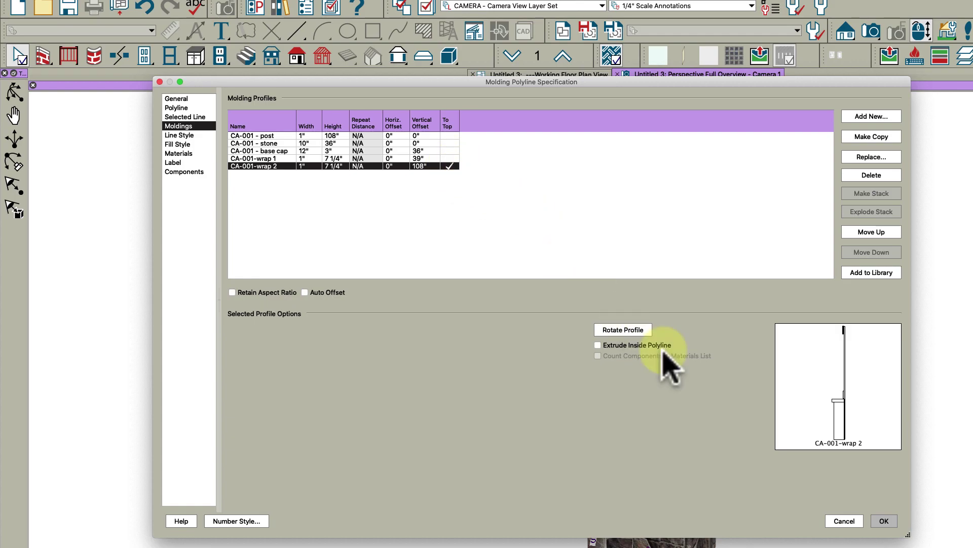
{"action": "left_click", "coordinate": [884, 520]}
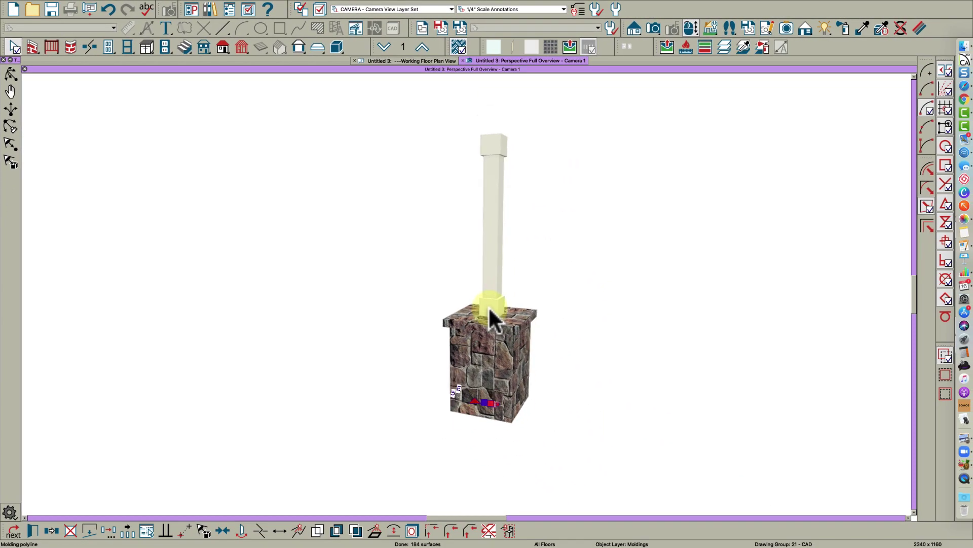
Step: Convert the column to a Fixture (Exterior) symbol named "Post 6x6 with stone base 2", added to the library with advanced options shown
{"action": "middle_click_drag", "start_coordinate": [503, 313], "coordinate": [515, 296]}
{"action": "left_click_drag", "start_coordinate": [501, 288], "coordinate": [439, 307]}
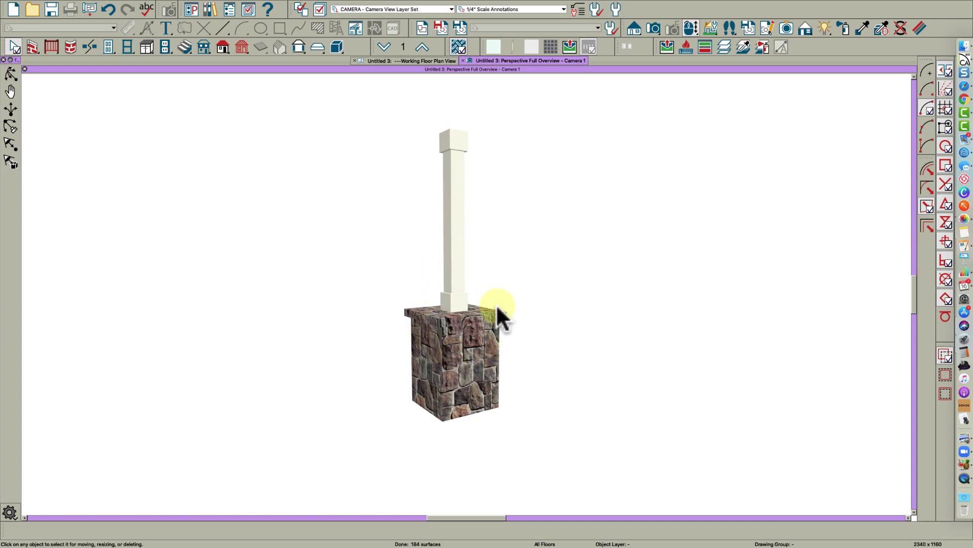
{"action": "left_click", "coordinate": [446, 402]}
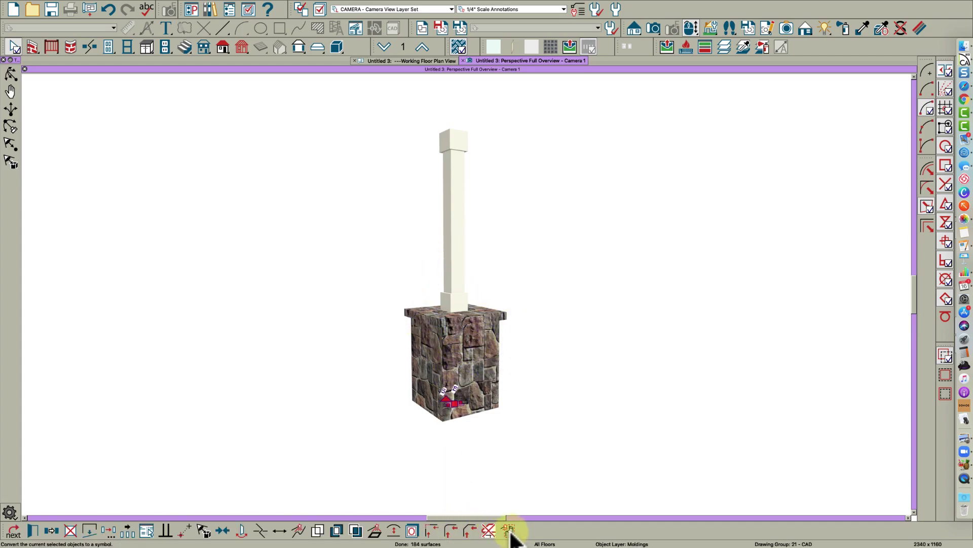
{"action": "left_click", "coordinate": [509, 531]}
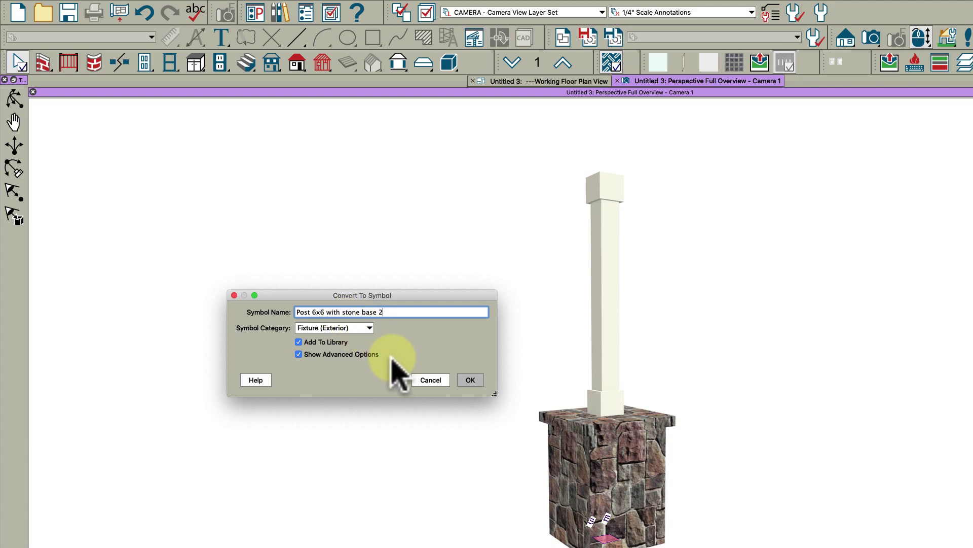
{"action": "left_click", "coordinate": [471, 380]}
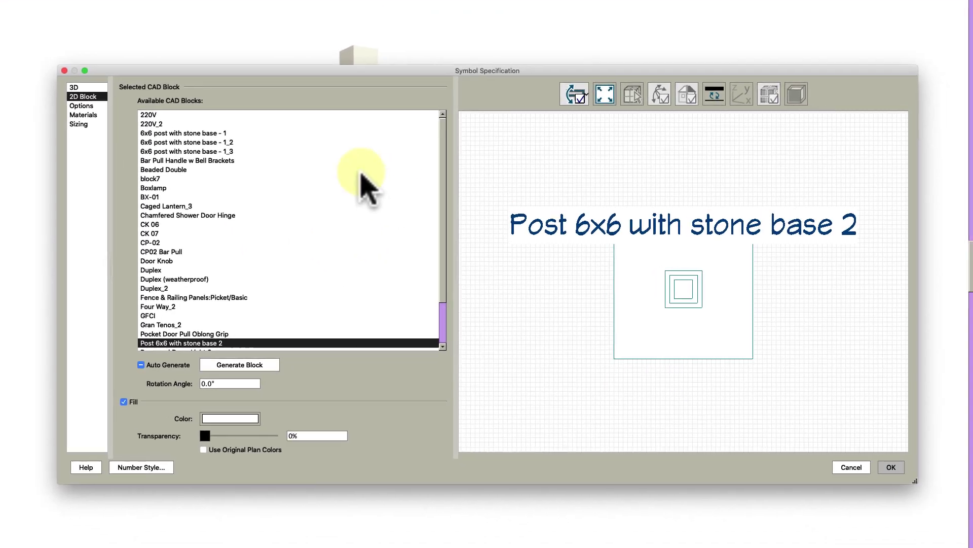
Step: Set the symbol's smoothing angle to 25° and enable its first height stretch plane
{"action": "left_click", "coordinate": [231, 165]}
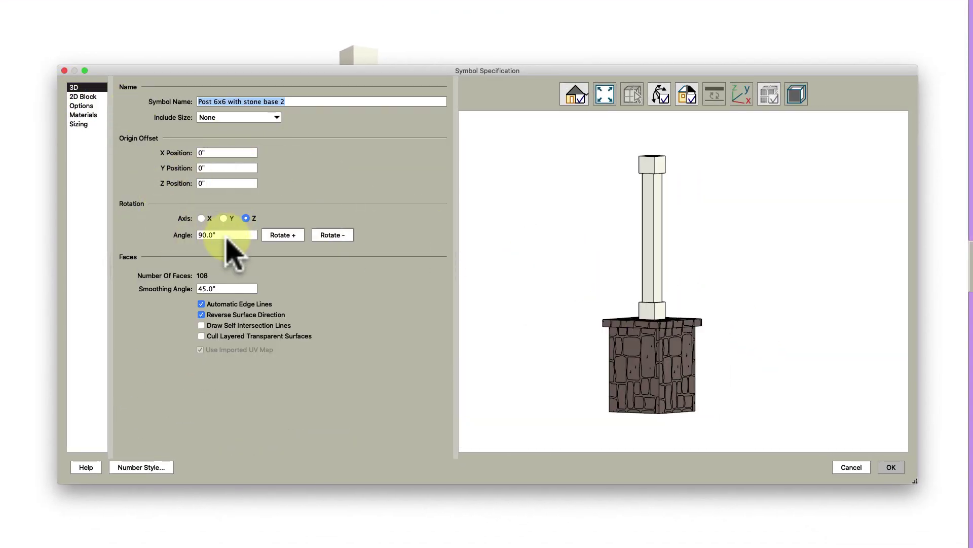
{"action": "left_click", "coordinate": [223, 288]}
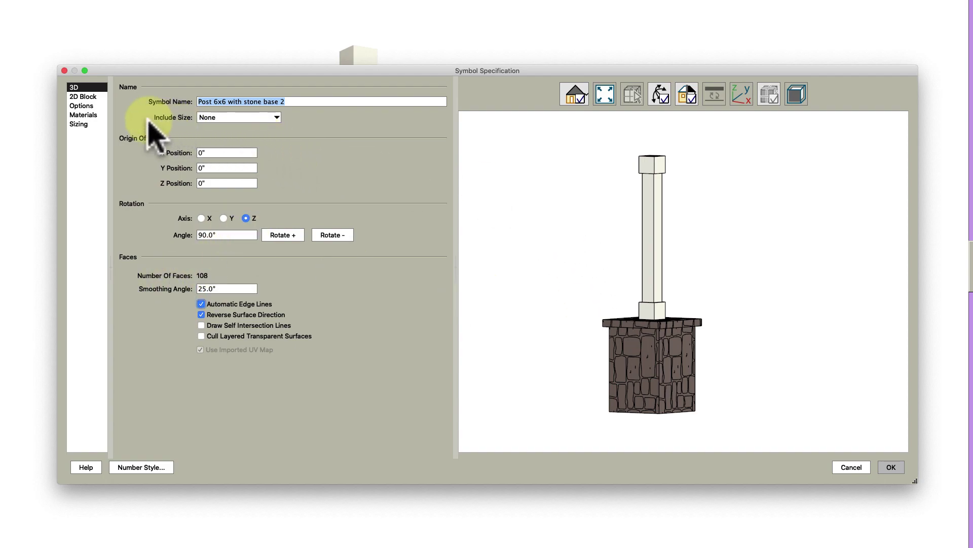
{"action": "left_click", "coordinate": [81, 105]}
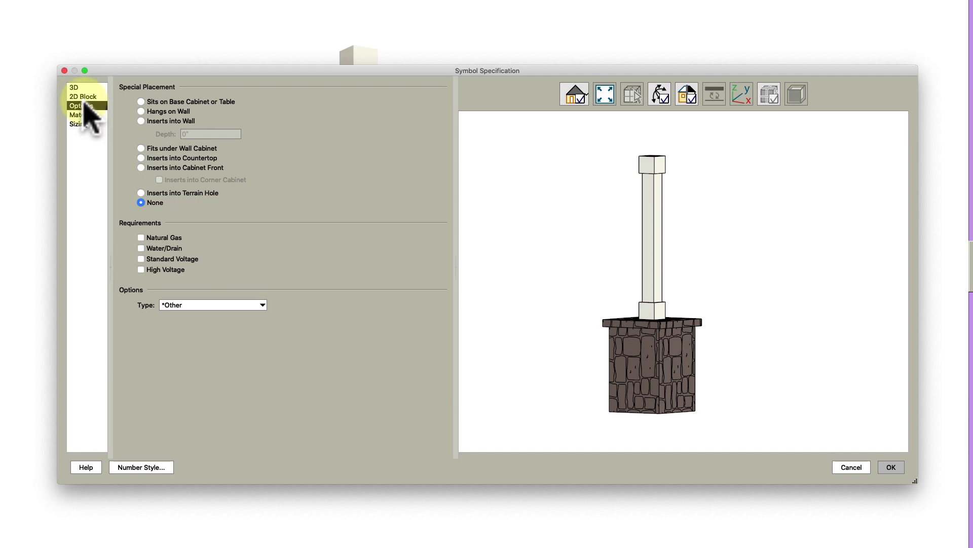
{"action": "left_click", "coordinate": [84, 98]}
{"action": "left_click", "coordinate": [81, 124]}
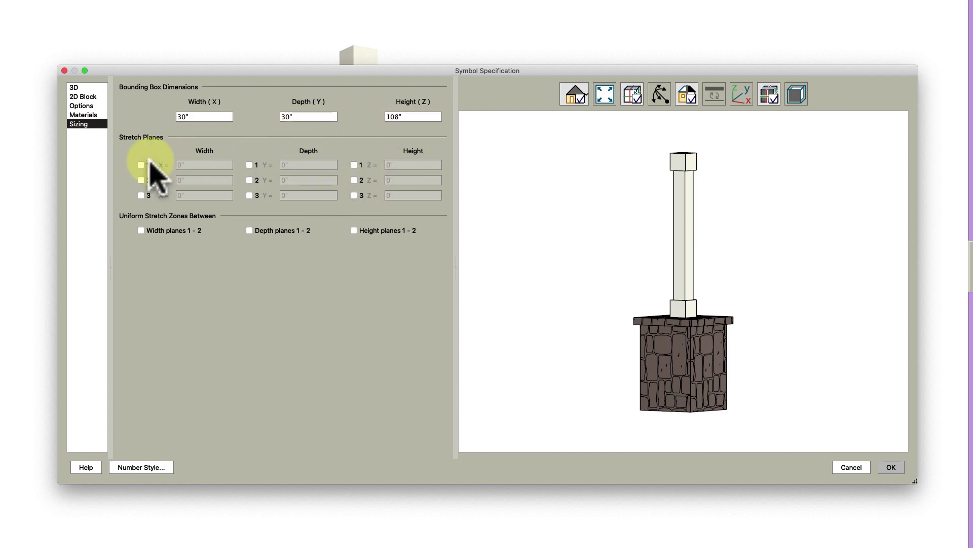
{"action": "left_click", "coordinate": [354, 165]}
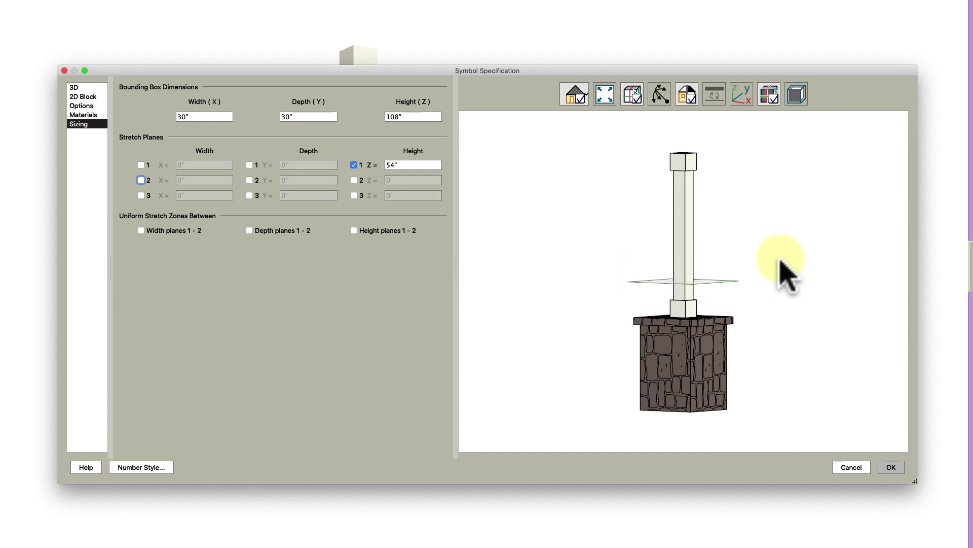
Step: Enable the first width stretch plane at X = 0" and the first depth stretch plane at Y = -15"
{"action": "left_click", "coordinate": [140, 165]}
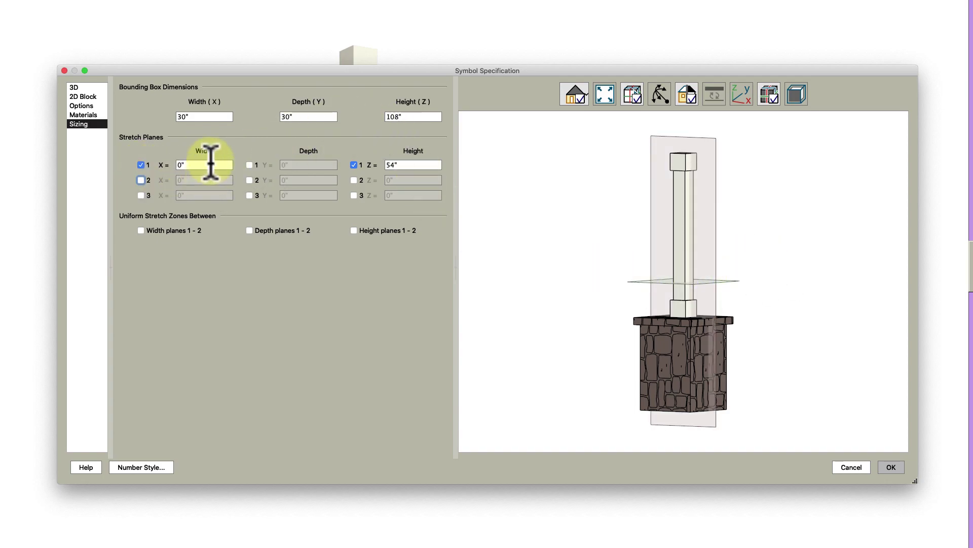
{"action": "left_click", "coordinate": [659, 94]}
{"action": "left_click_drag", "start_coordinate": [728, 210], "coordinate": [623, 330]}
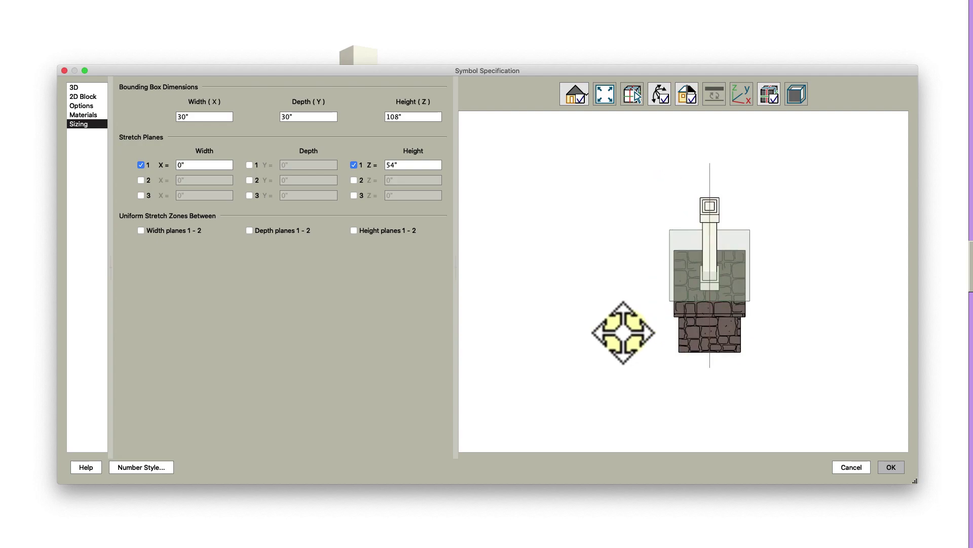
{"action": "left_click", "coordinate": [249, 165]}
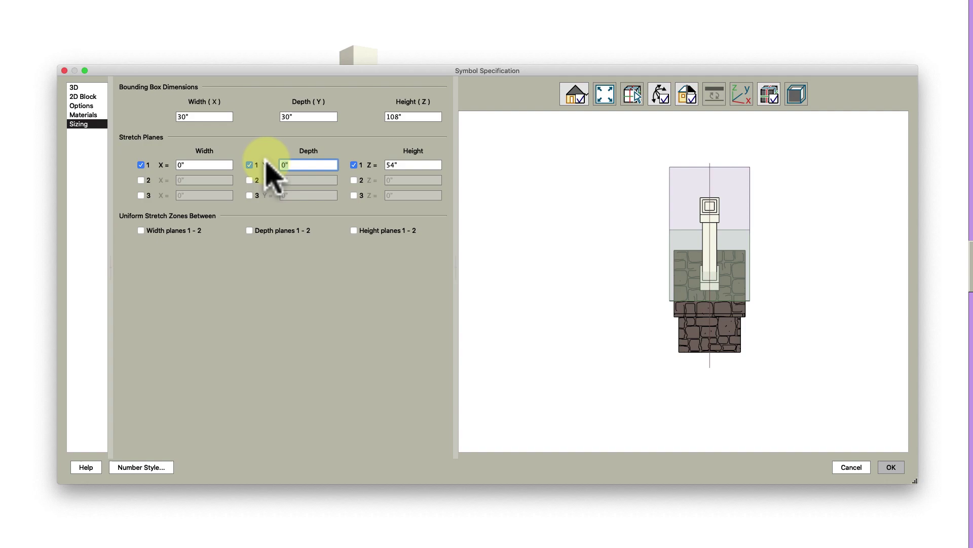
{"action": "type", "text": "-15"}
{"action": "key", "text": "Tab"}
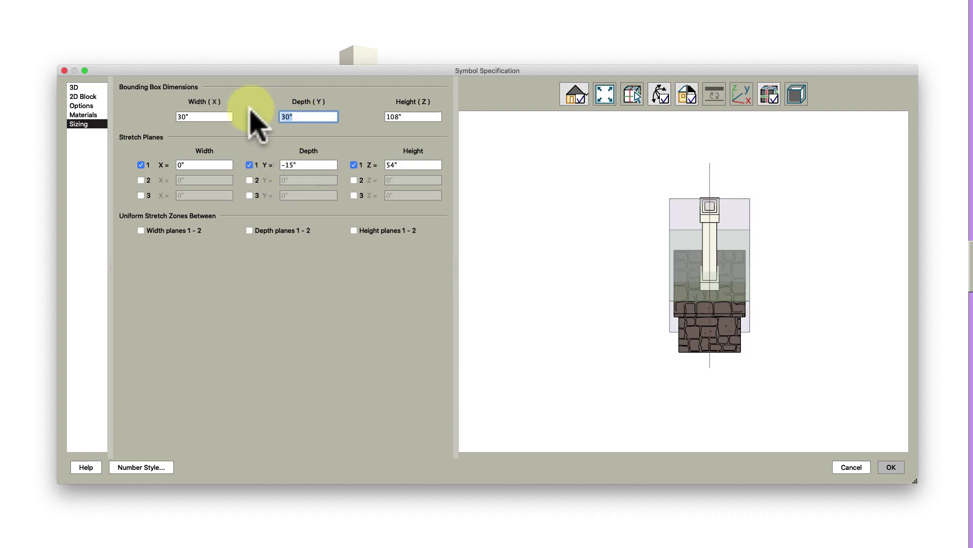
{"action": "left_click_drag", "start_coordinate": [732, 223], "coordinate": [730, 245]}
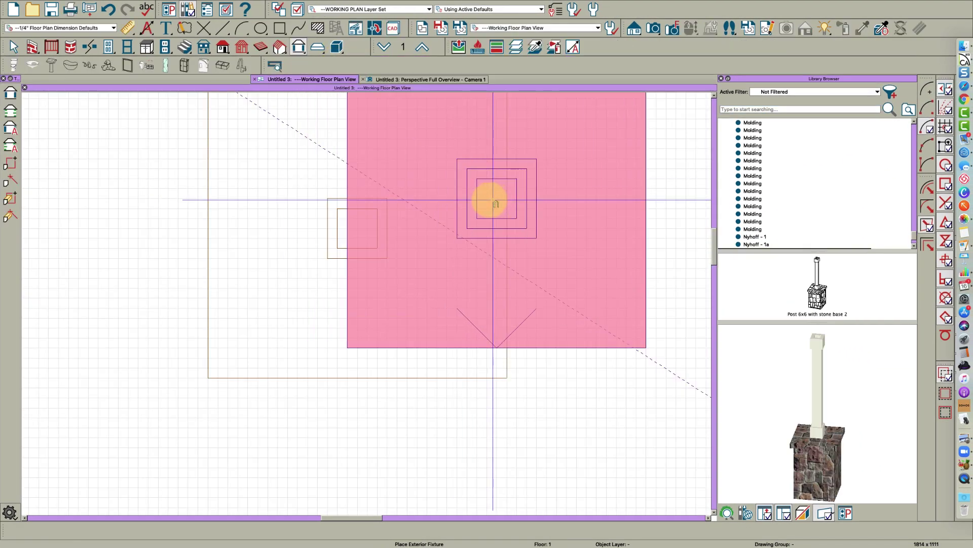
Step: Place the "Post 6x6 with stone base 2" symbol in the floor plan beside the original column, then return to Select Objects
{"action": "scroll", "coordinate": [304, 175], "scroll_direction": "down", "scroll_amount": 3}
{"action": "left_click", "coordinate": [353, 216]}
{"action": "left_click", "coordinate": [500, 196]}
{"action": "key", "text": "space"}
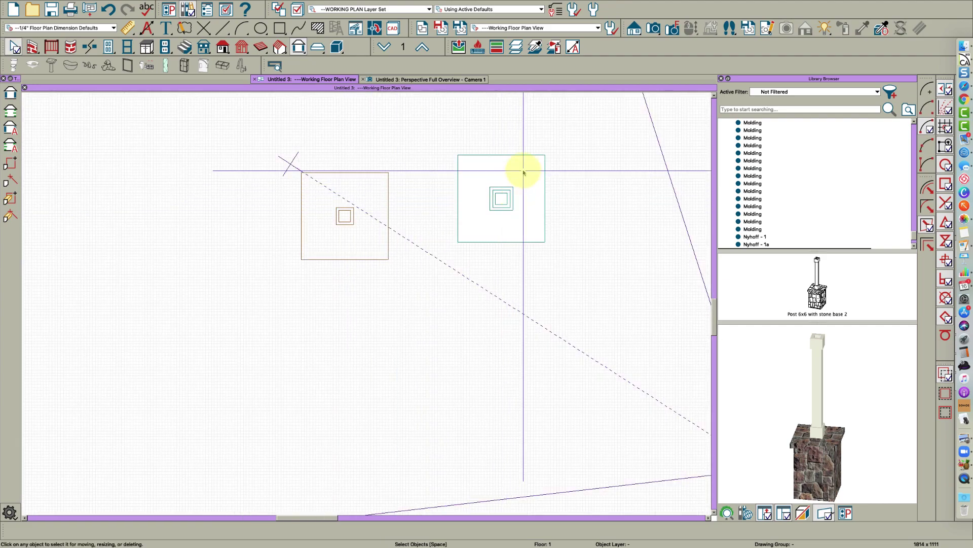
{"action": "scroll", "coordinate": [525, 171], "scroll_direction": "down", "scroll_amount": 4}
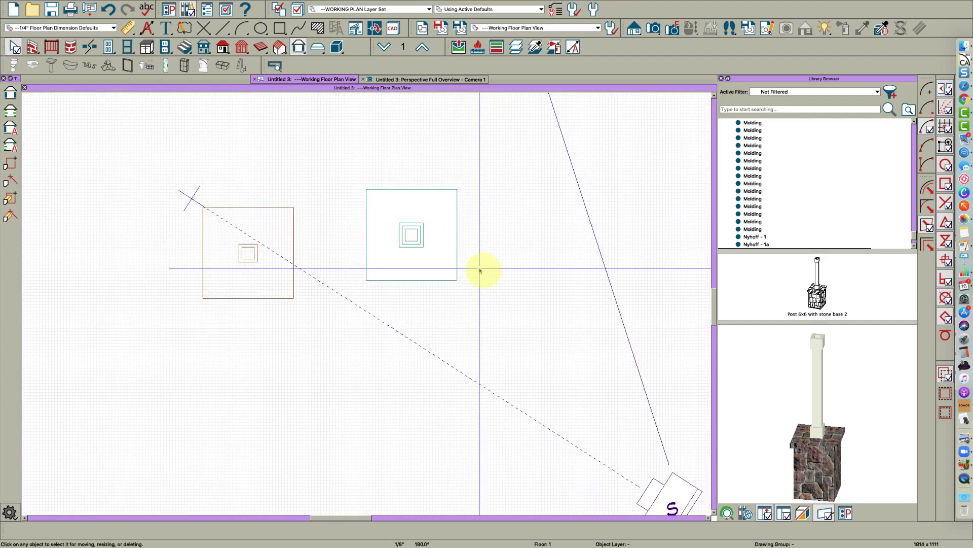
Step: Resize the placed column symbol to 3'-0" square by moving its corner with coordinates relative to the start point
{"action": "left_click", "coordinate": [458, 227]}
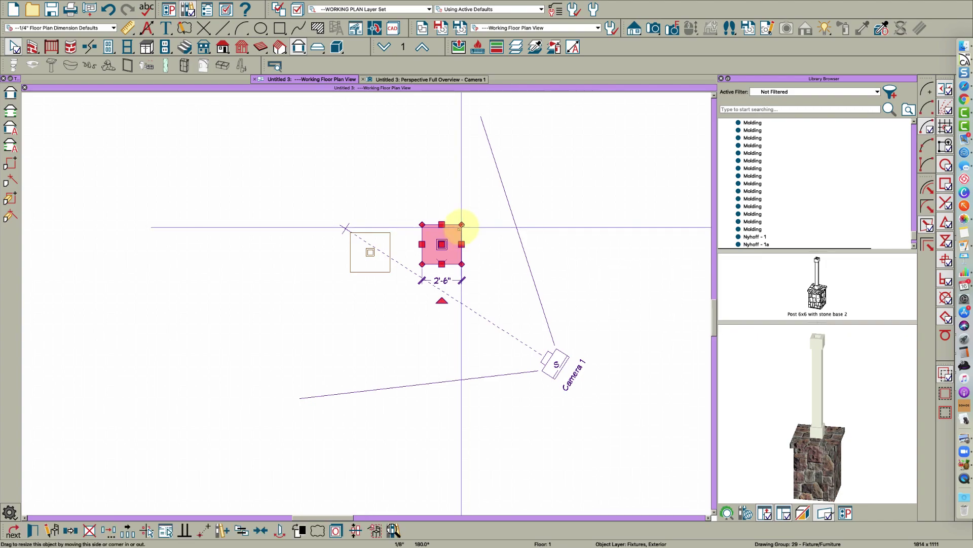
{"action": "left_click_drag", "start_coordinate": [462, 224], "coordinate": [487, 203]}
{"action": "key", "text": "Tab"}
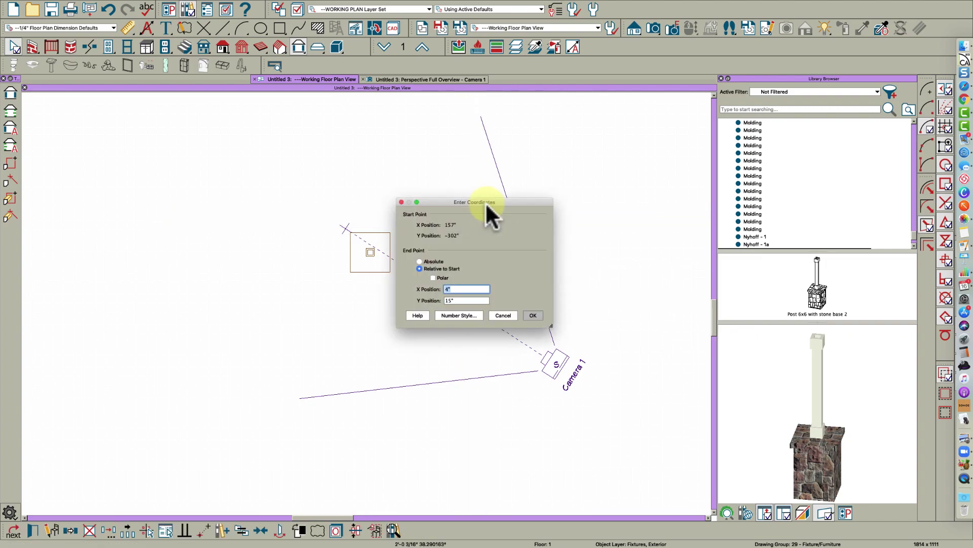
{"action": "key", "text": "Return"}
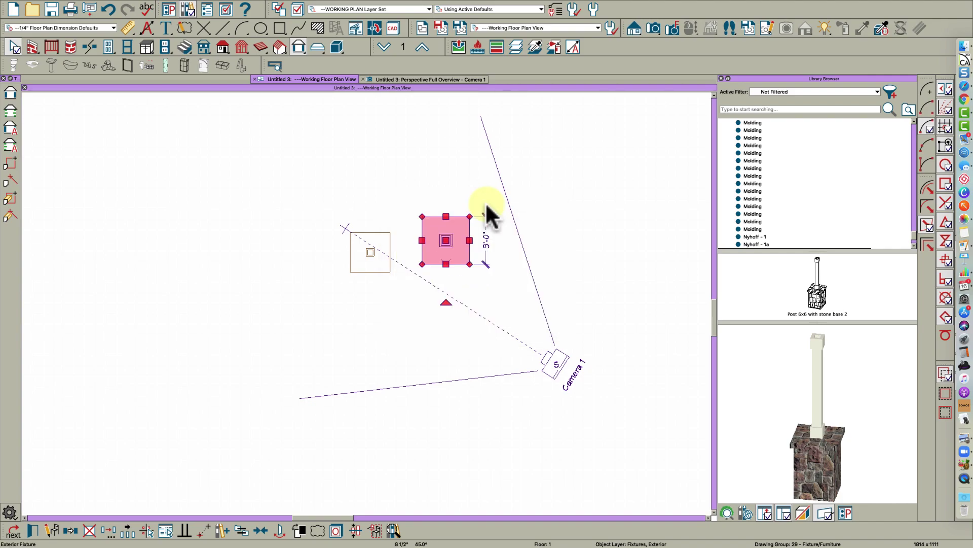
{"action": "left_click", "coordinate": [483, 204]}
{"action": "left_click", "coordinate": [446, 238]}
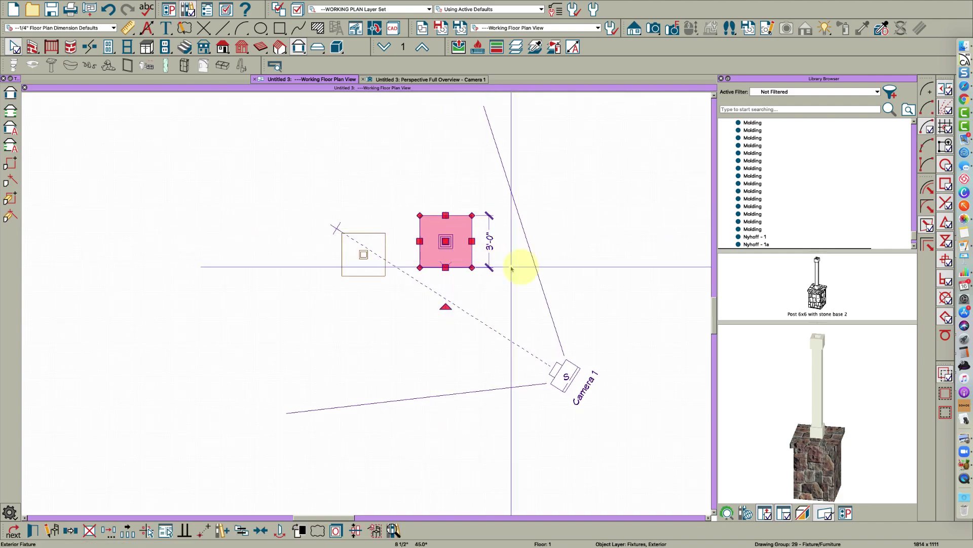
Step: Regenerate the 2D CAD block of the resized column symbol and apply the symbol specification
{"action": "left_click", "coordinate": [69, 530]}
{"action": "left_click", "coordinate": [248, 167]}
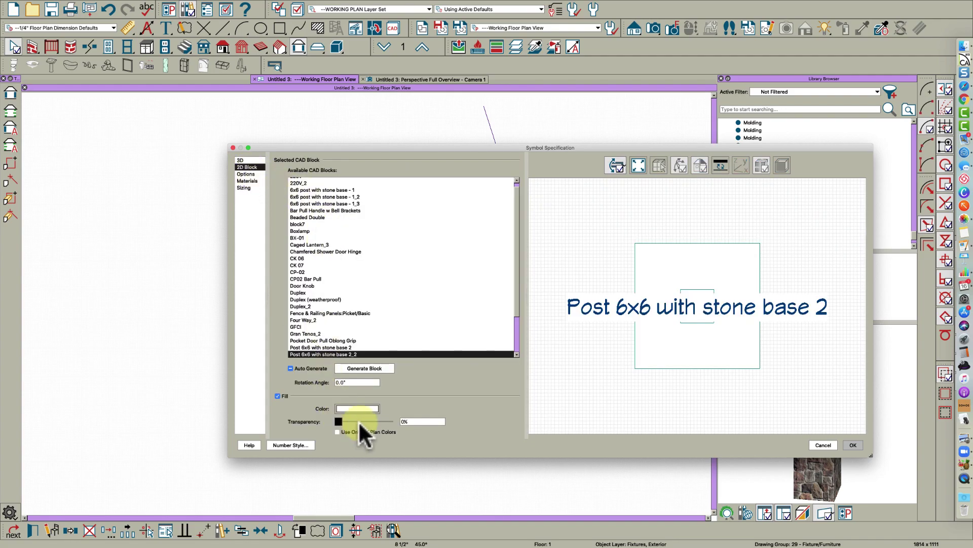
{"action": "left_click", "coordinate": [360, 368]}
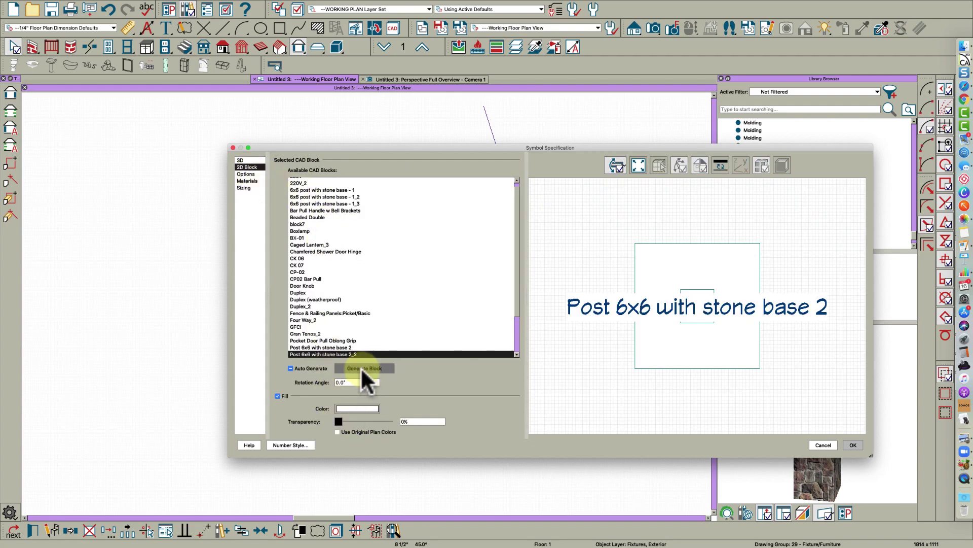
{"action": "left_click", "coordinate": [853, 445]}
{"action": "left_click", "coordinate": [419, 246]}
{"action": "scroll", "coordinate": [419, 245], "scroll_direction": "up", "scroll_amount": 3}
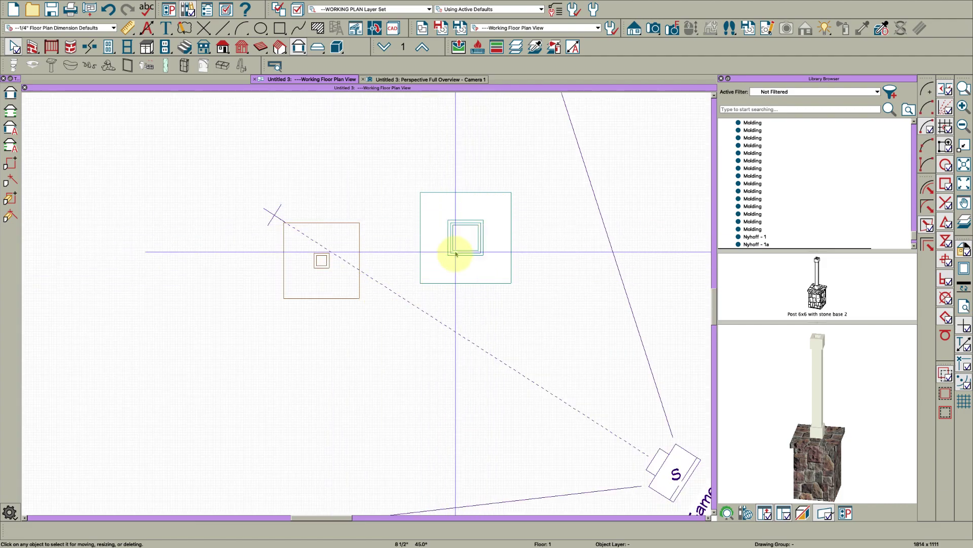
Step: Open the Camera 1 perspective view, stretch the resized column to a height of about 133", and compare it with the original column
{"action": "scroll", "coordinate": [452, 256], "scroll_direction": "down", "scroll_amount": 1}
{"action": "double_click", "coordinate": [643, 444]}
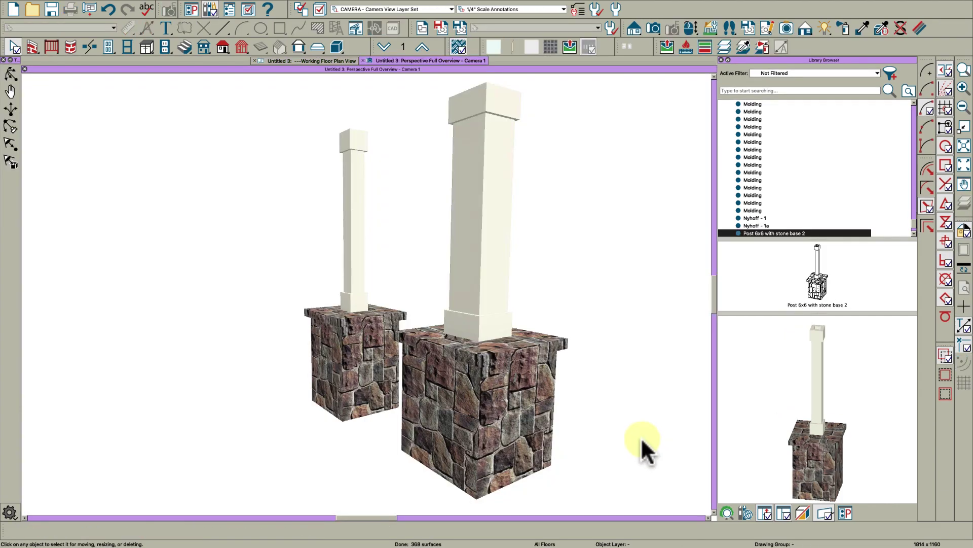
{"action": "left_click_drag", "start_coordinate": [459, 385], "coordinate": [558, 387]}
{"action": "key", "text": "space"}
{"action": "left_click", "coordinate": [553, 190]}
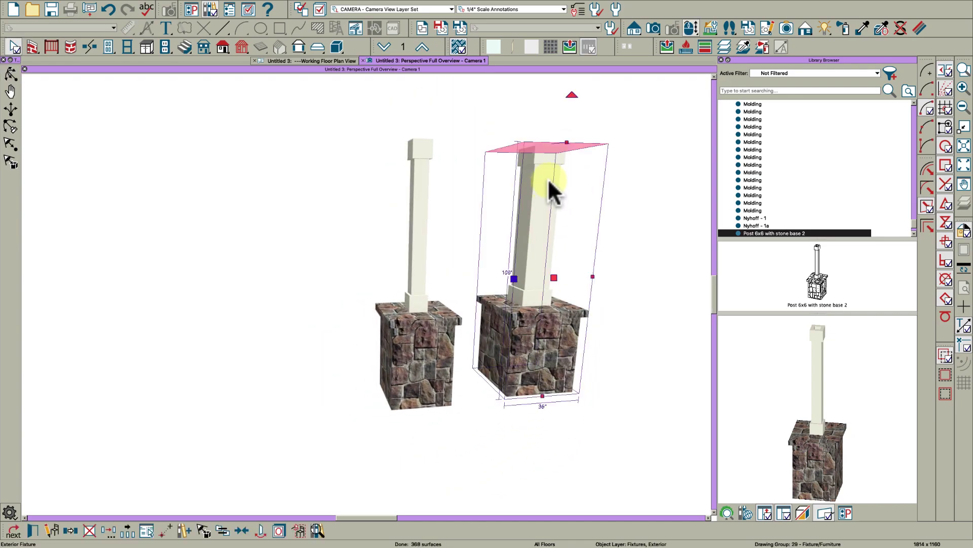
{"action": "left_click_drag", "start_coordinate": [570, 136], "coordinate": [576, 73]}
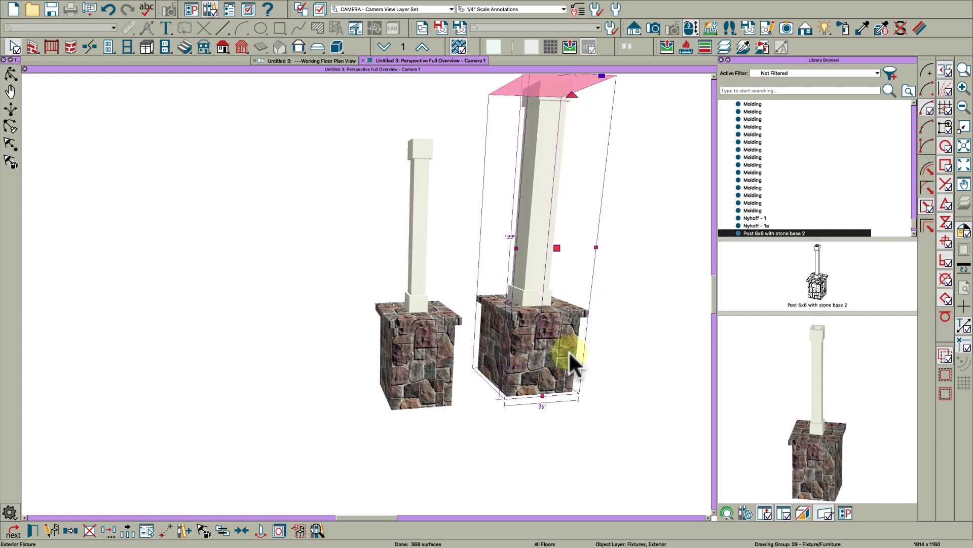
{"action": "middle_click_drag", "start_coordinate": [552, 357], "coordinate": [510, 348]}
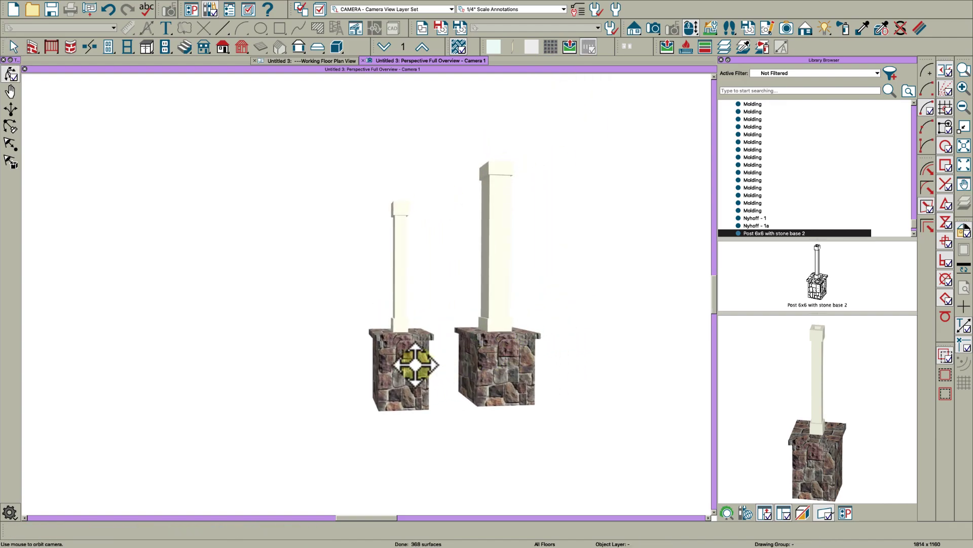
{"action": "left_click_drag", "start_coordinate": [412, 359], "coordinate": [422, 364]}
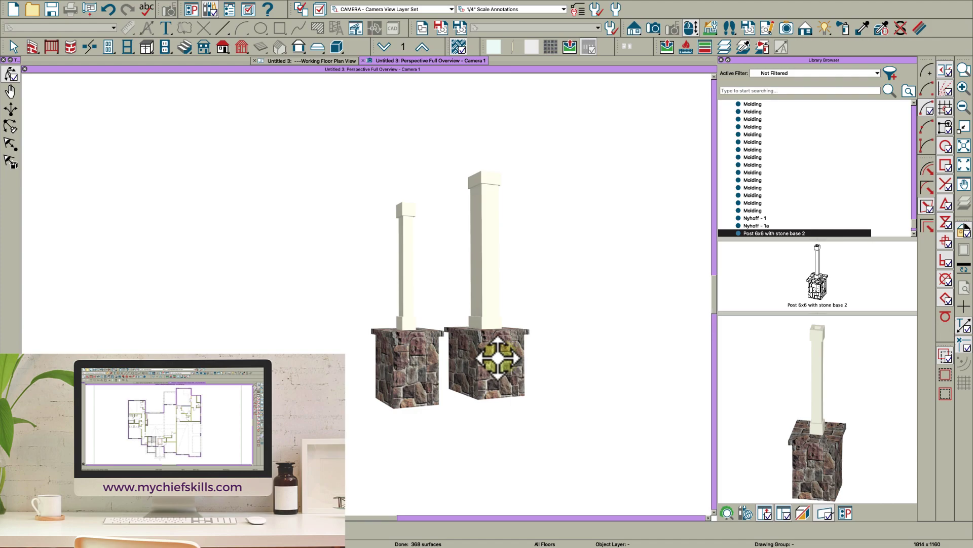
{"action": "left_click_drag", "start_coordinate": [489, 361], "coordinate": [496, 362]}
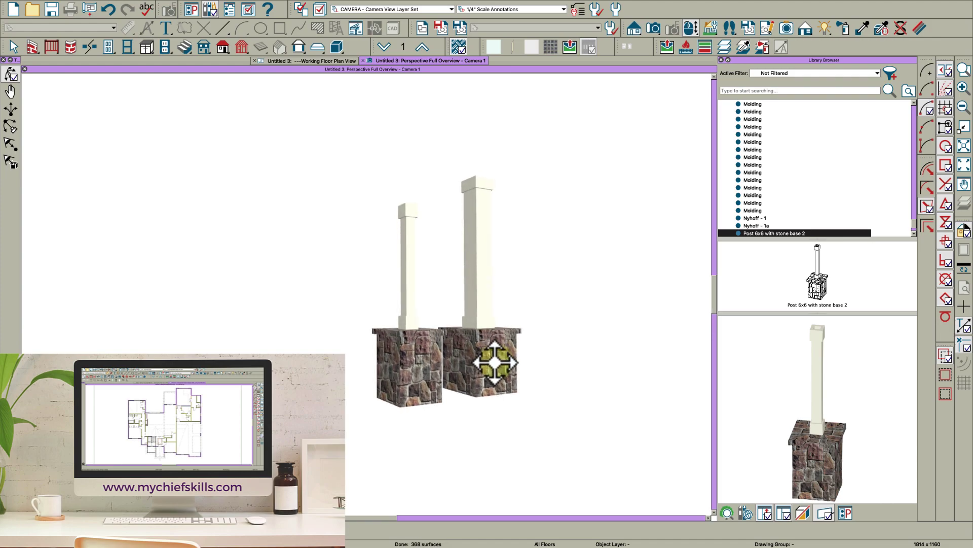